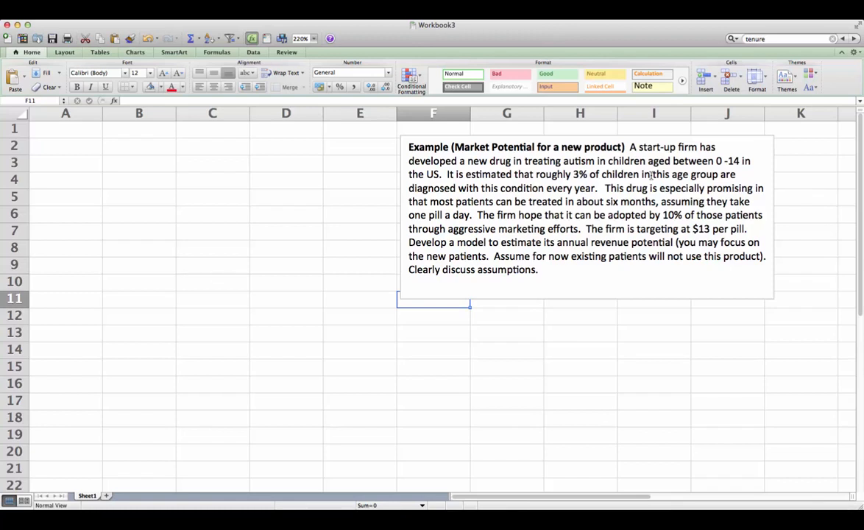
Step: Enter the title "Estimating Market Potential" in cell A1
click(64, 129)
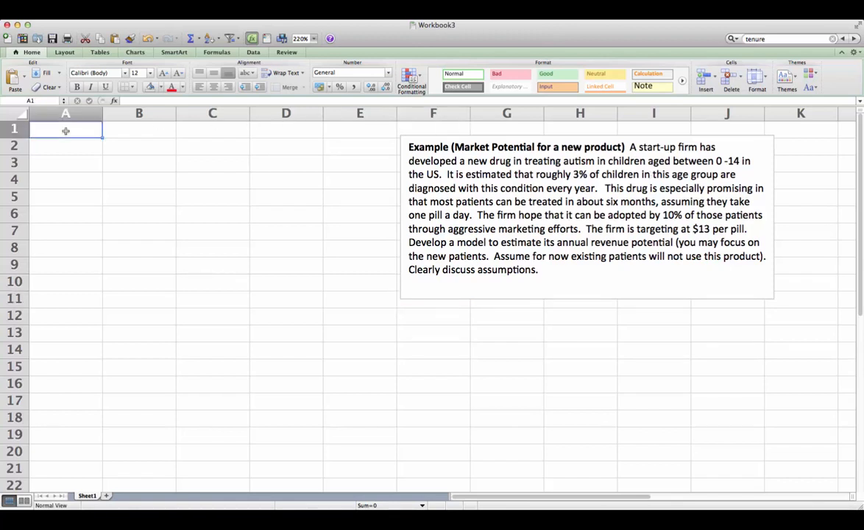
text(Est)
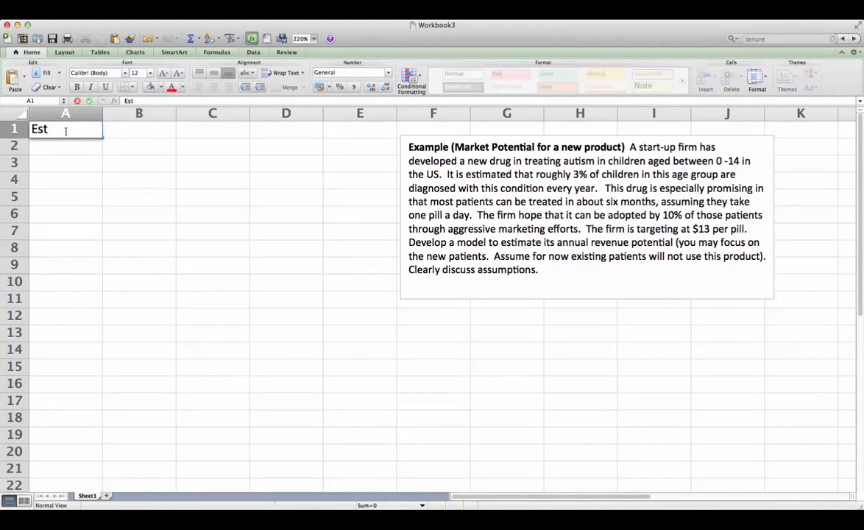
text(imating Ma)
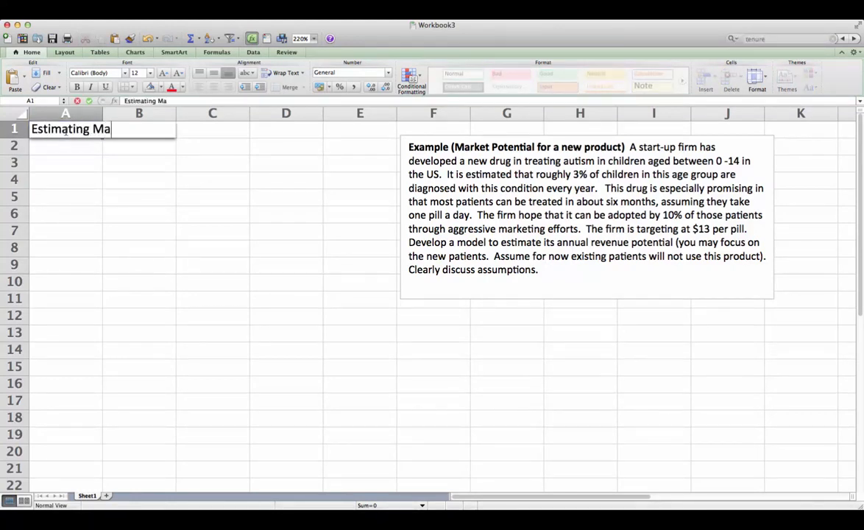
text(rket Potential)
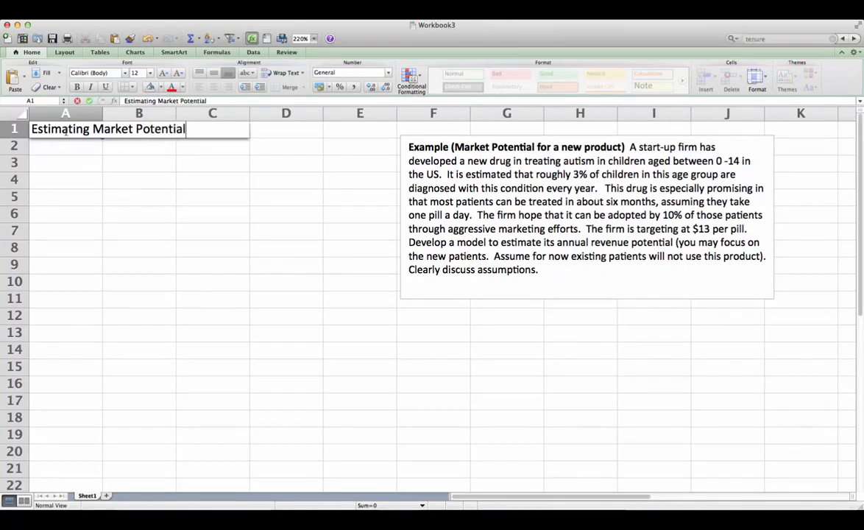
key(Return)
key(Return)
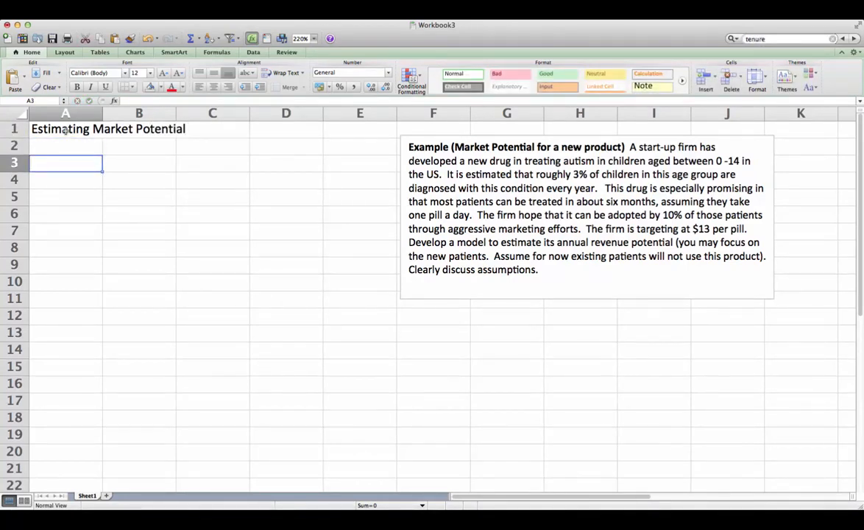
Step: Add the section heading "Inputs:" in A3 and begin the label in A4 with "T"
text(Inputs:)
key(Return)
text(T)
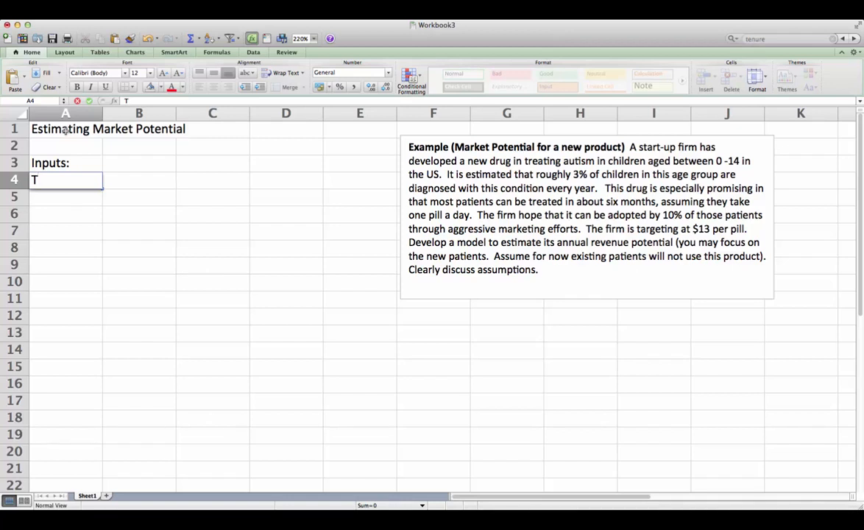
Step: Switch to the Census PDF in Chrome and enlarge Table 2 to read the 2010 populations of the age groups under 15
key(super+Tab)
key(super+Tab)
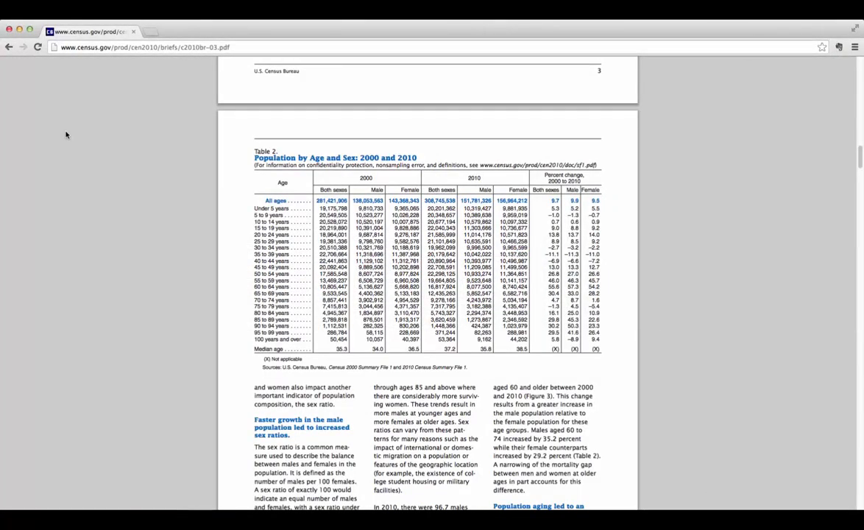
scroll(225, 151, down, 1)
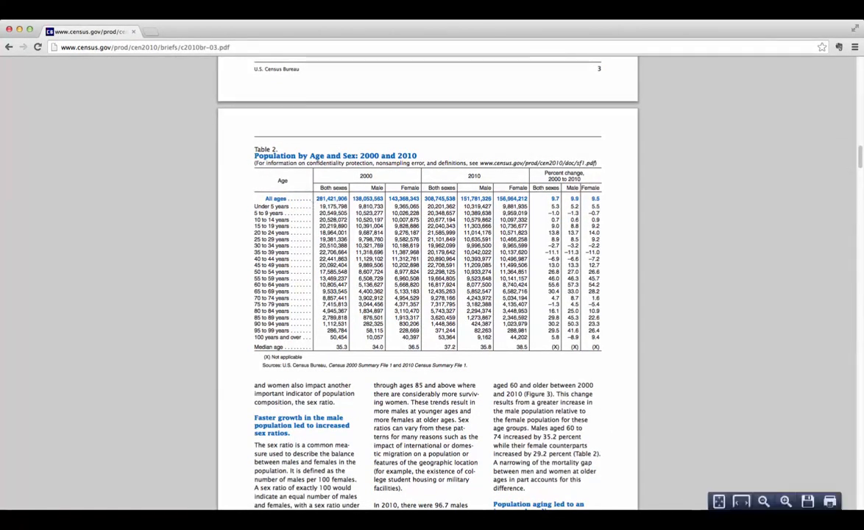
click(786, 501)
click(785, 501)
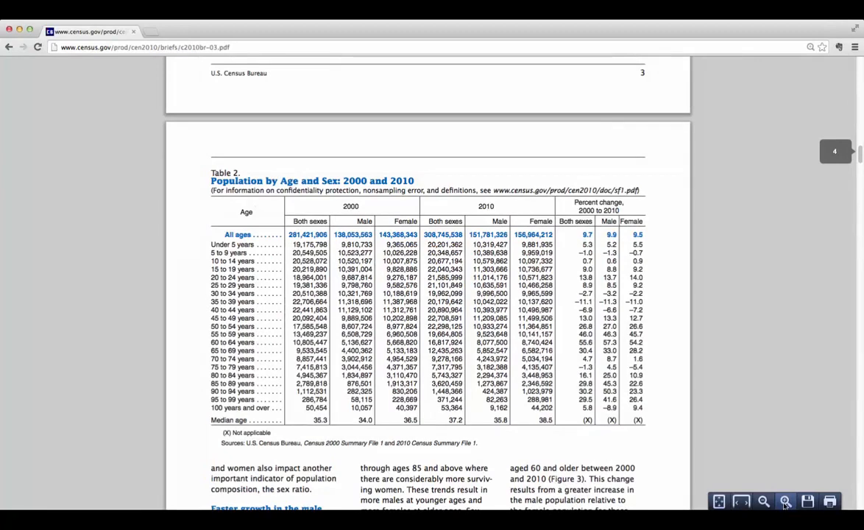
click(785, 501)
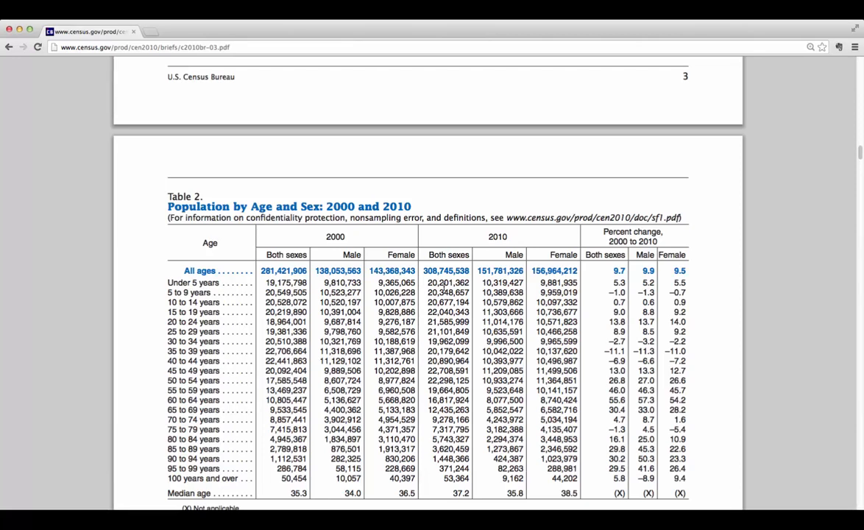
Step: Switch back to Excel and complete the A4 label as "Total market segment population"
key(super+Tab)
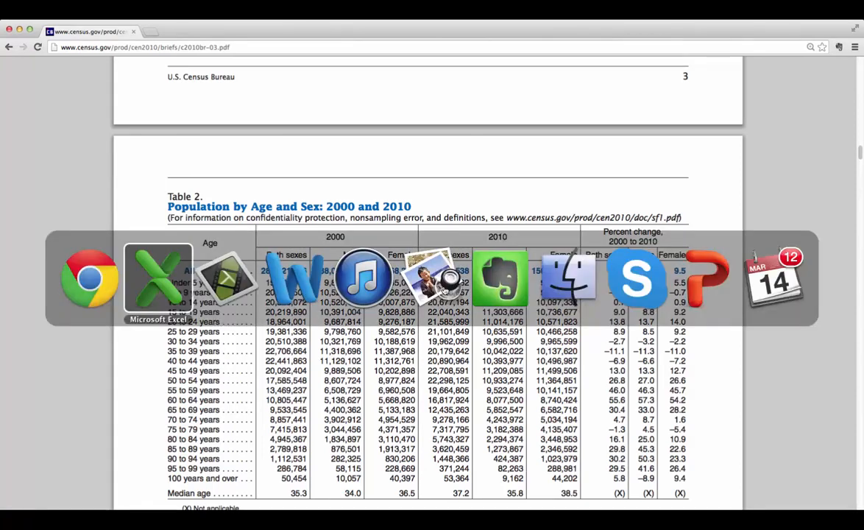
text(To)
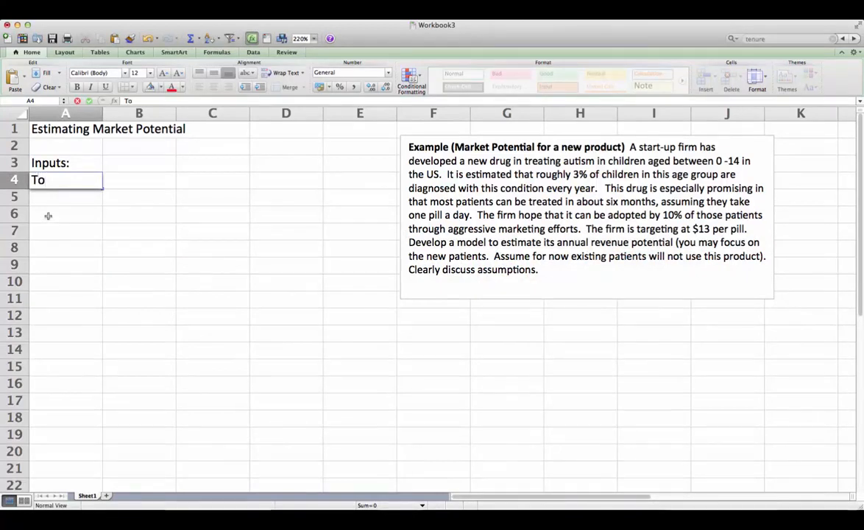
text(tal market )
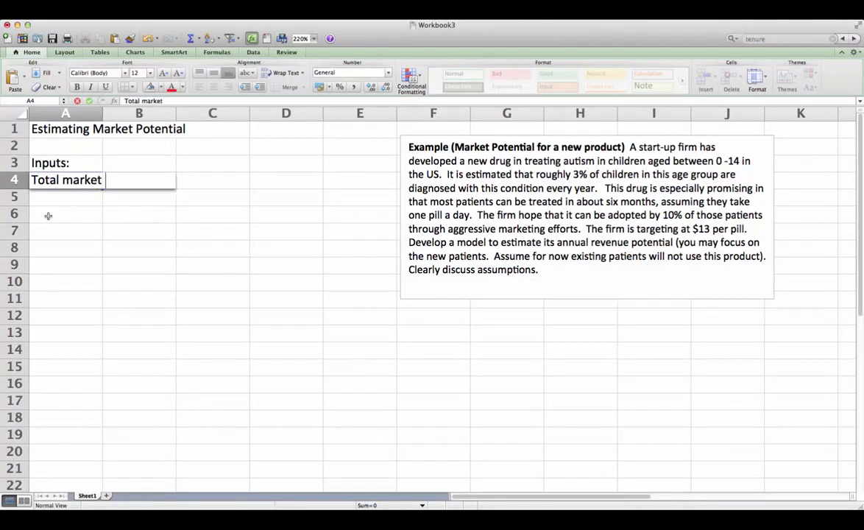
text(segment population)
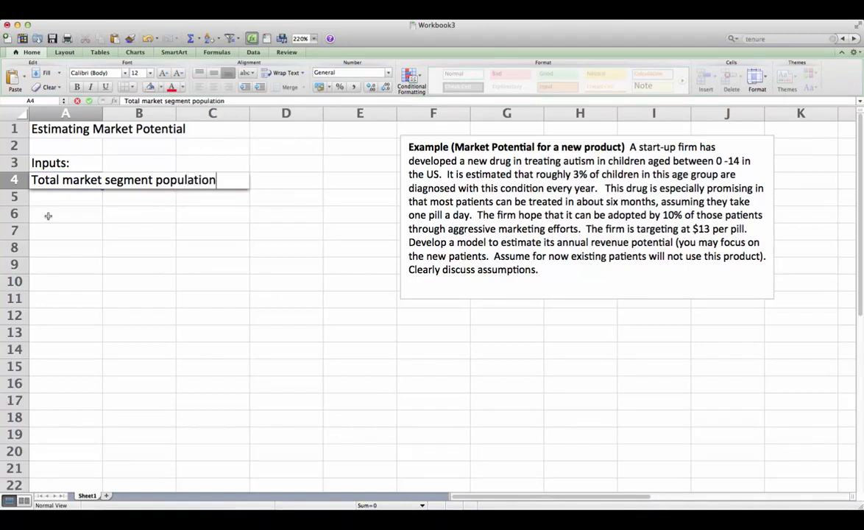
key(Return)
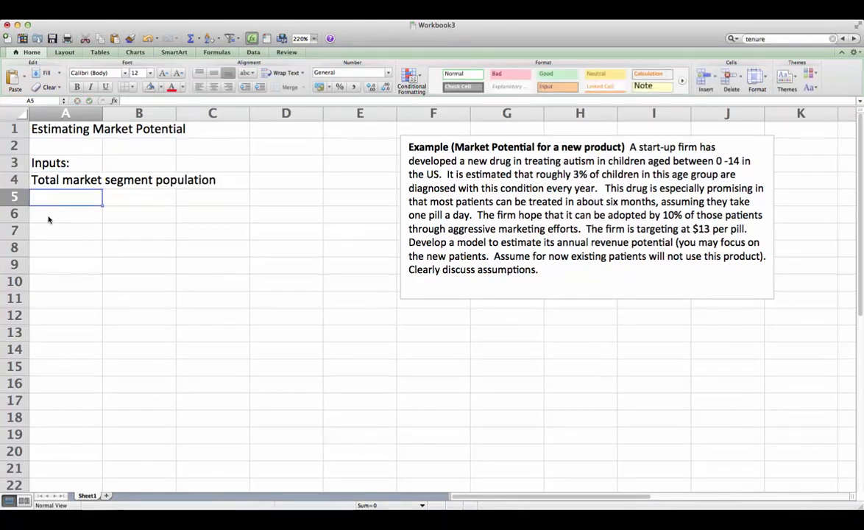
Step: Widen column A to fit its labels and enter 61000000 in B4 as the segment population
drag(104, 117, 228, 120)
click(258, 180)
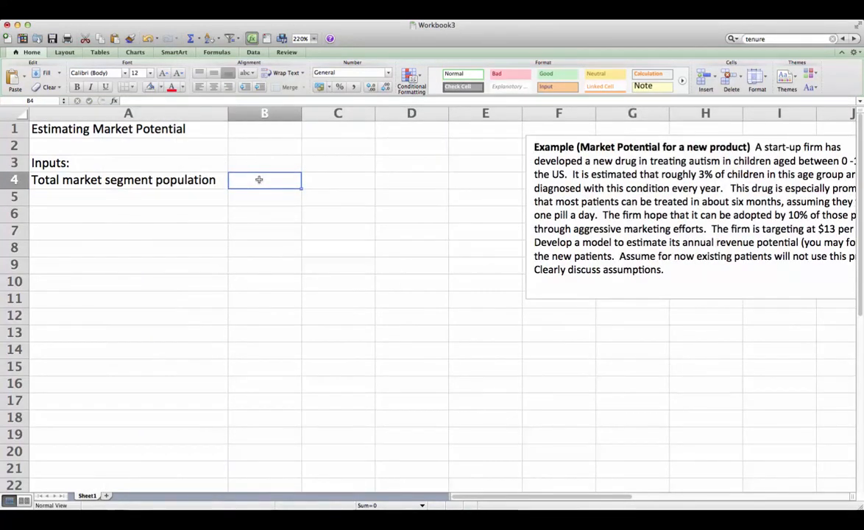
text(610000)
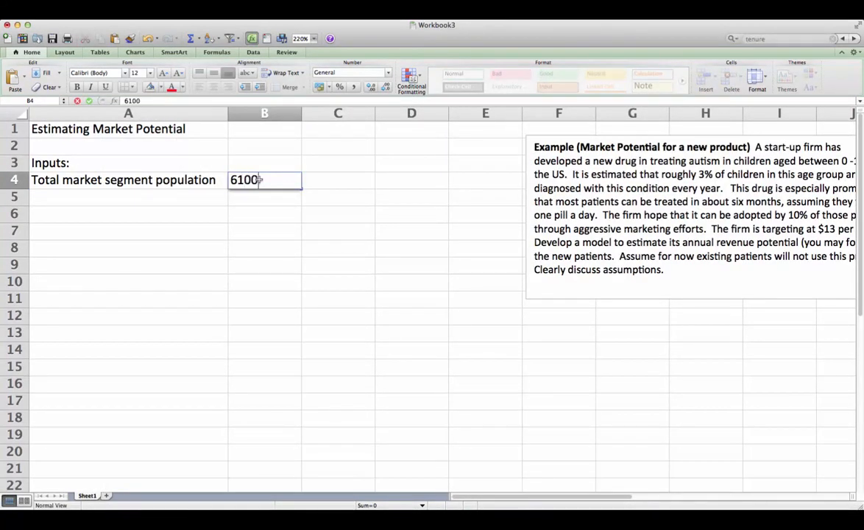
key(Return)
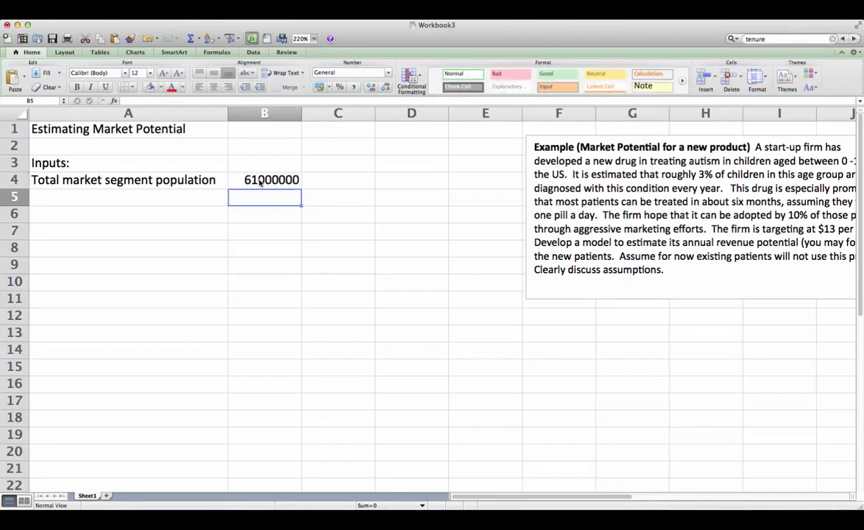
Step: Add the label "Disease incidence rate in a year" in A5 with the value 3% in B5
key(Left)
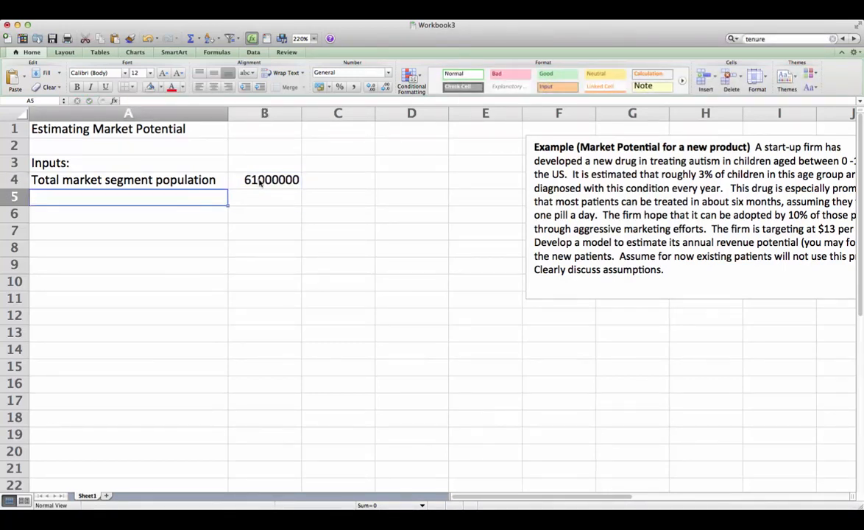
text(Di)
text(sease )
text(ind)
text(ciden)
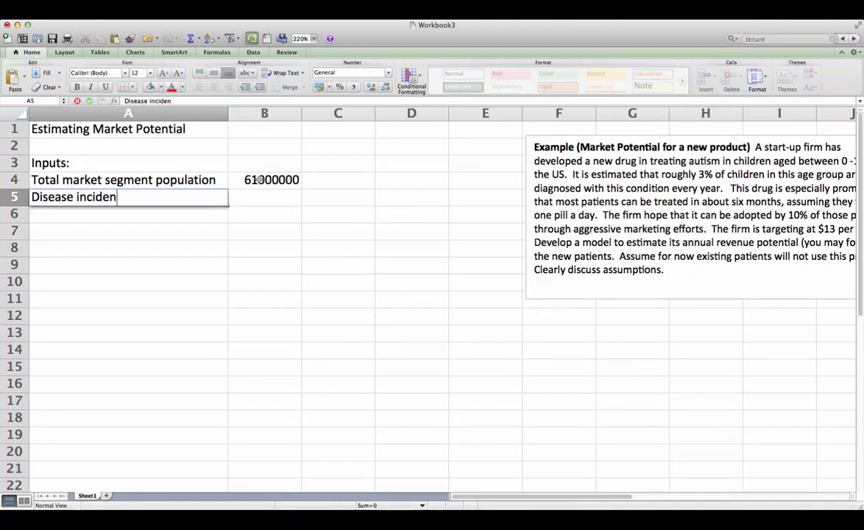
text(ce rate )
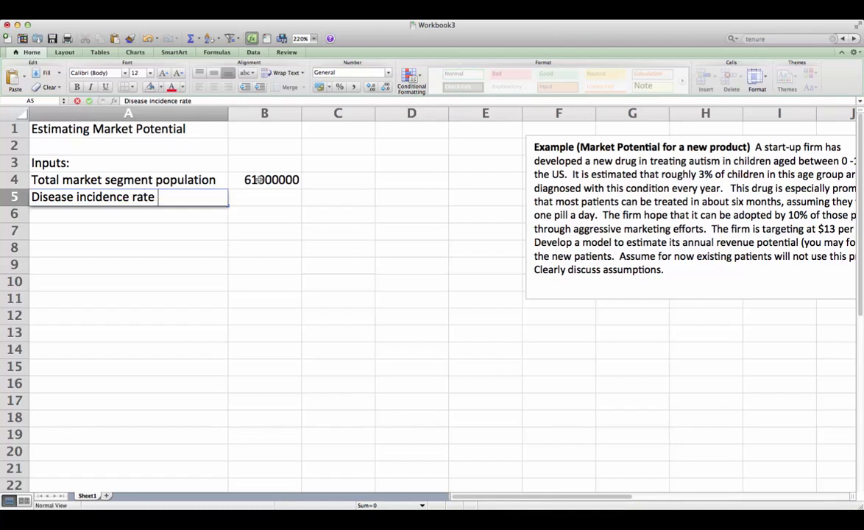
text(in a year)
key(Tab)
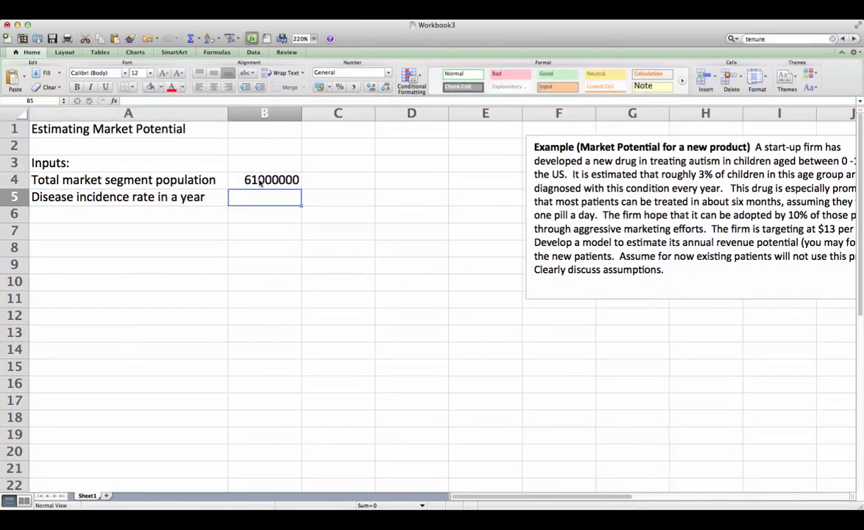
text(3%)
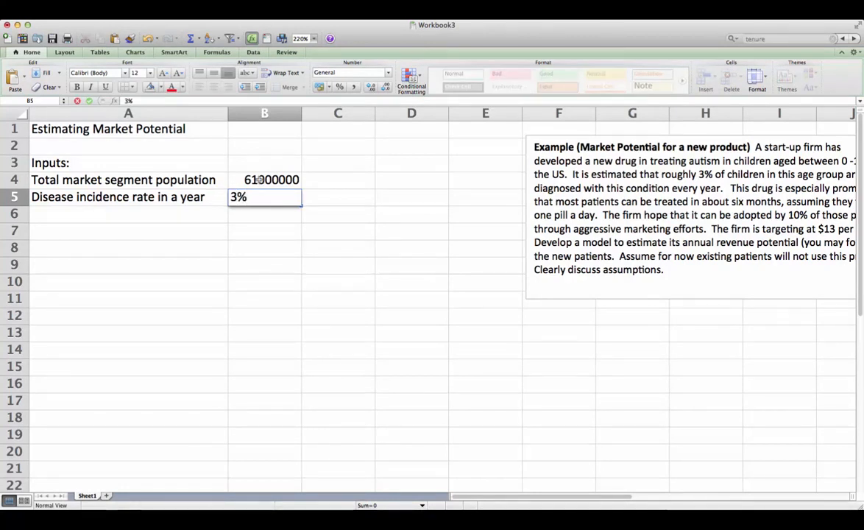
key(Return)
Step: Add the section heading "Assumptions:" in A7, leaving row 6 blank
key(Down)
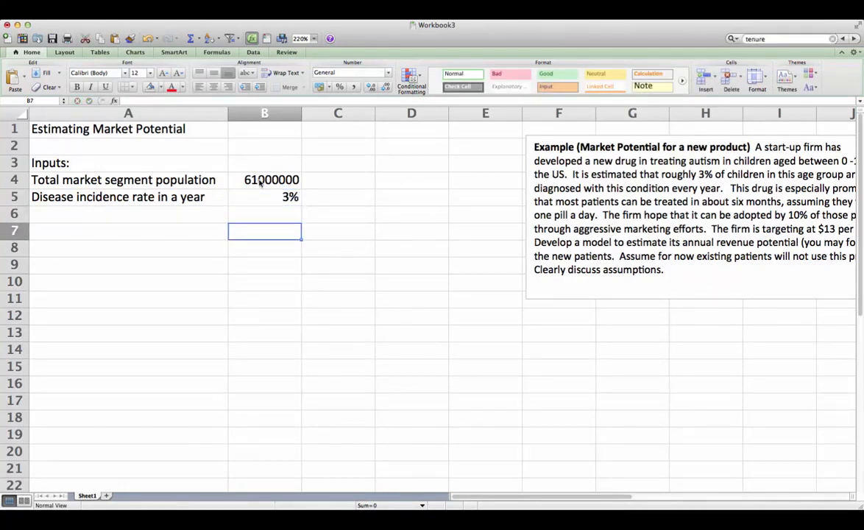
key(Left)
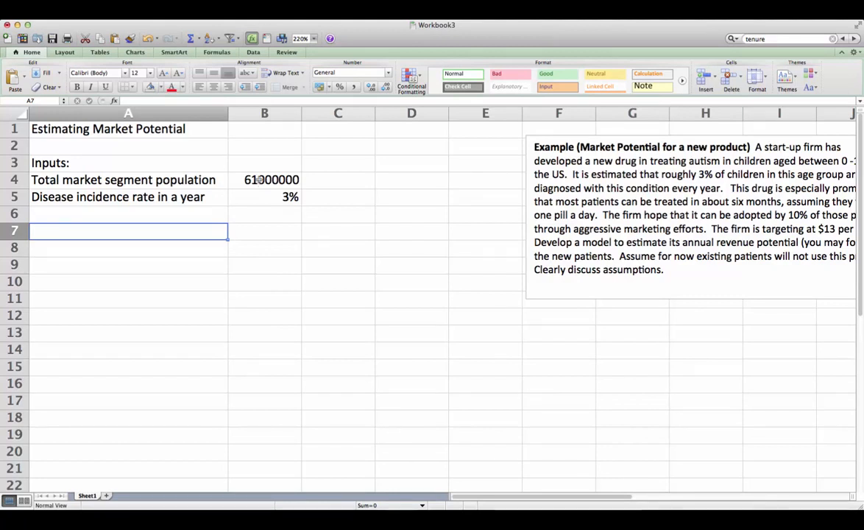
text(Assy)
key(BackSpace)
text(u)
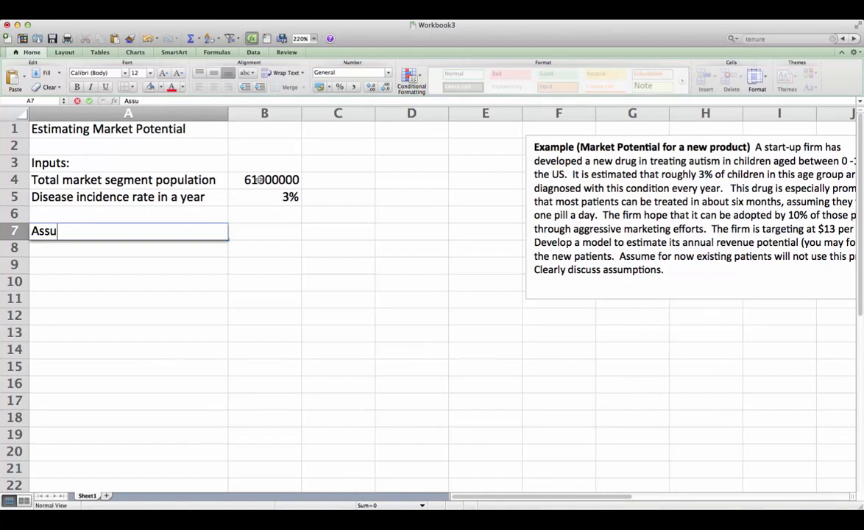
text(mptions:)
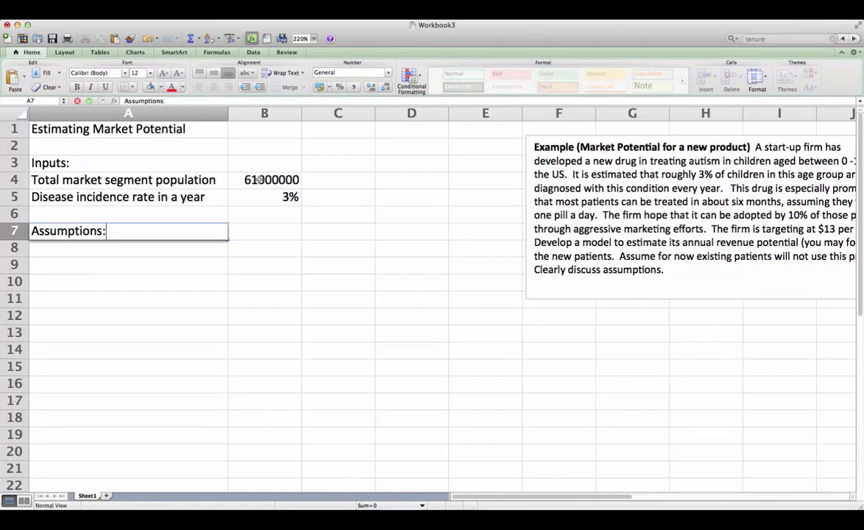
key(Return)
Step: Add the label "Adoption rate" in A8 with the value 10% in B8
text(Ad)
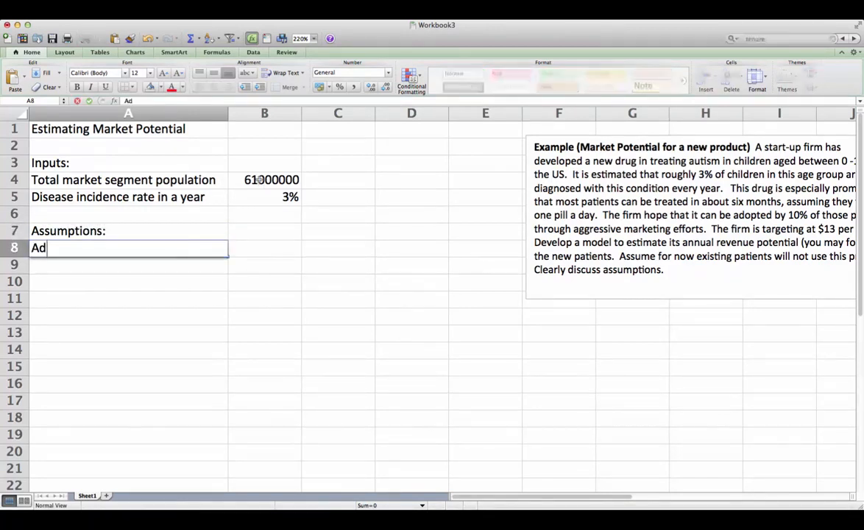
text(option rate)
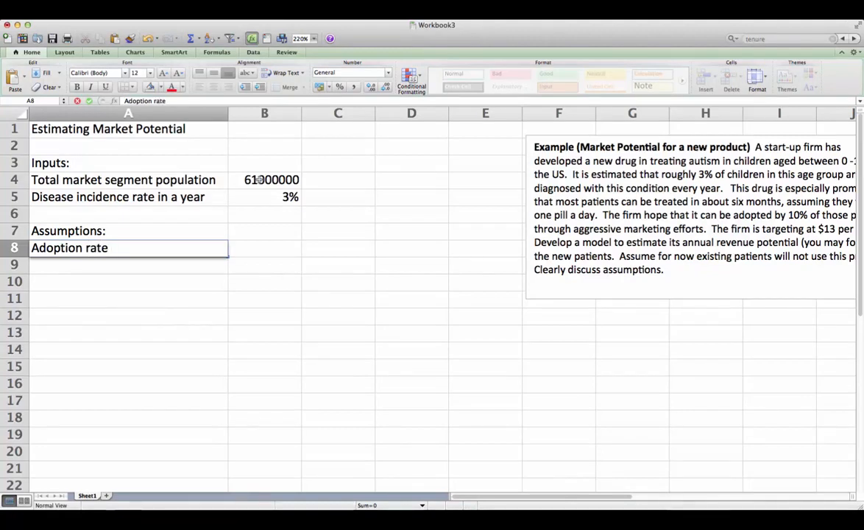
key(Tab)
text(10%)
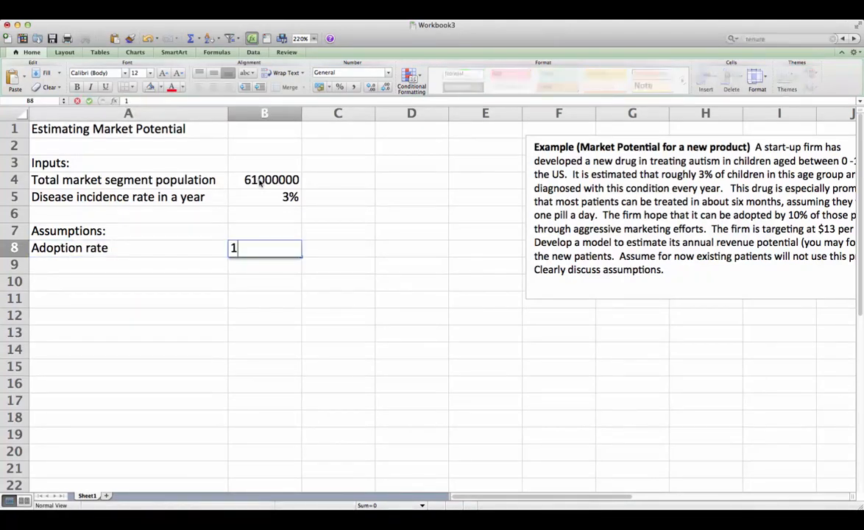
key(Return)
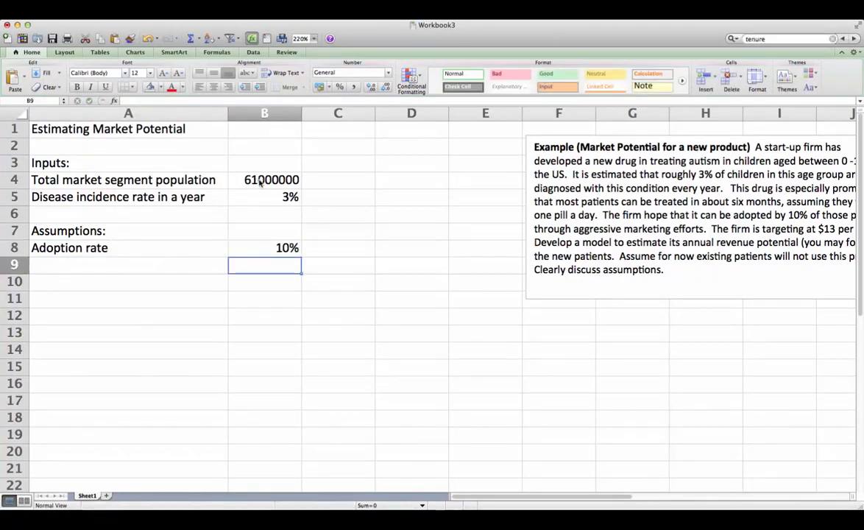
Step: Add the label "Usage per patient" in A9 with the value 180 in B9
key(Left)
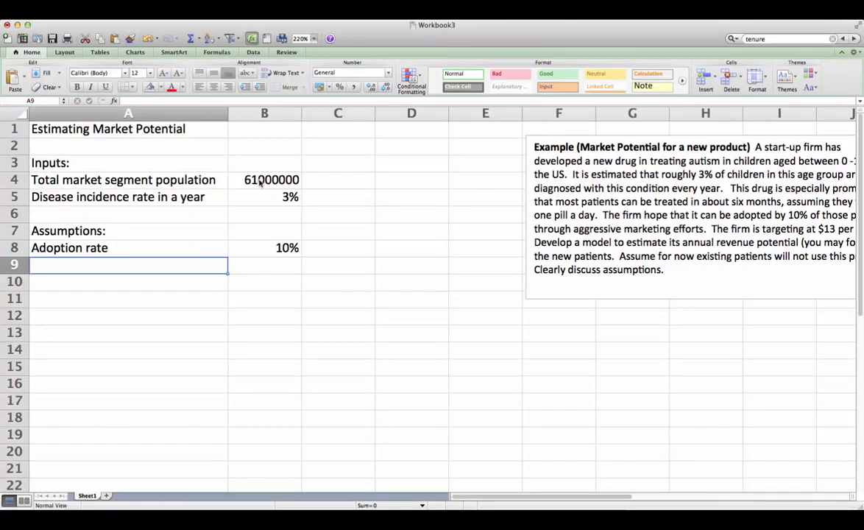
text(Usage)
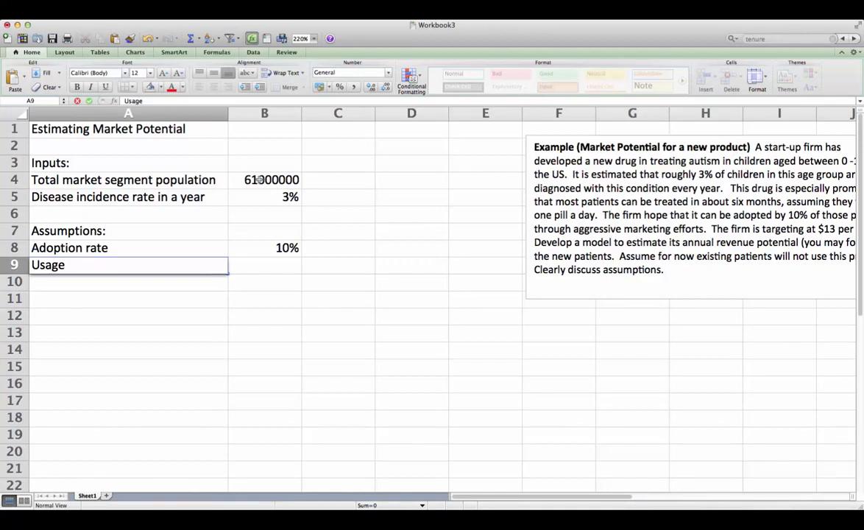
text( per patient)
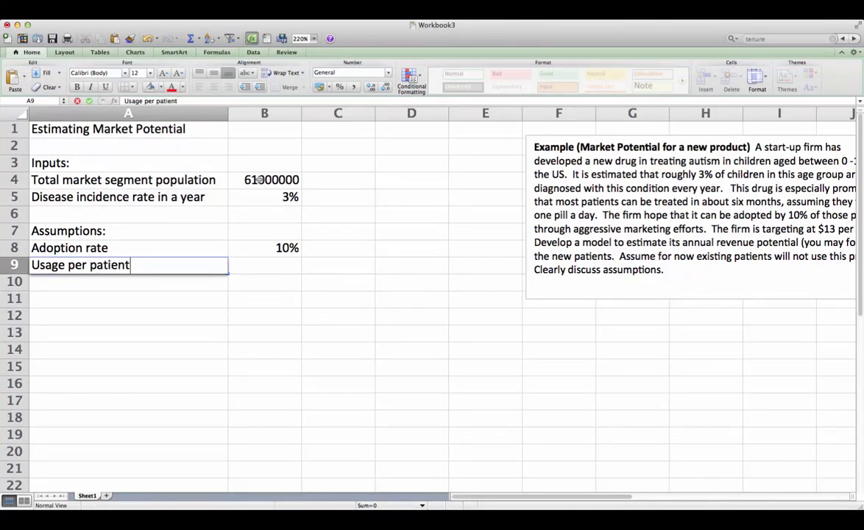
key(Tab)
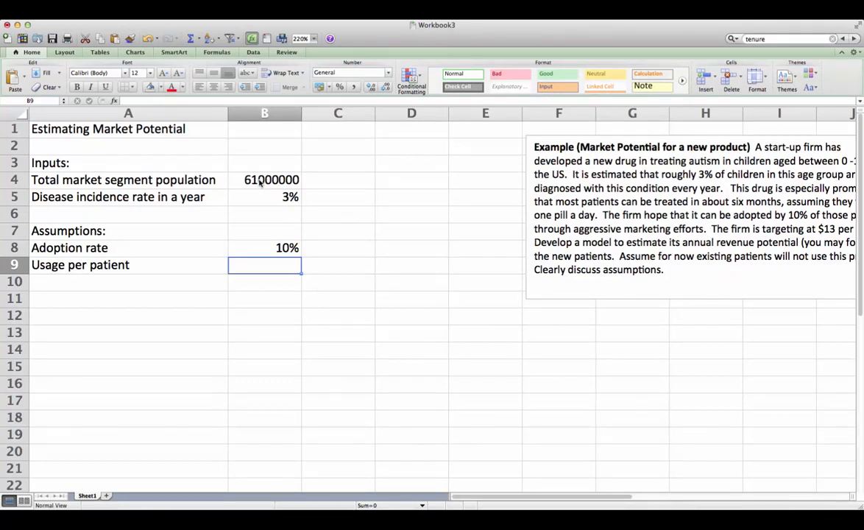
text(180)
key(Return)
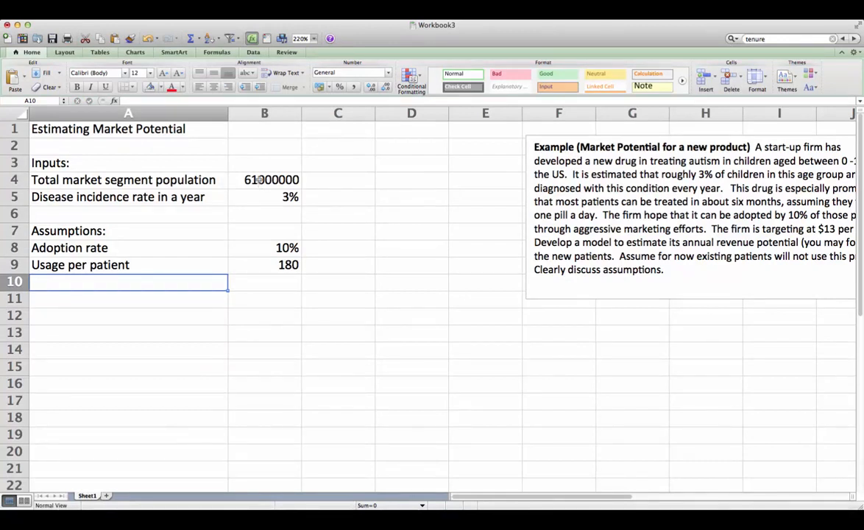
Step: Add the label "Price per unit" in A10 with the value $13 in B10
text(Price per unit)
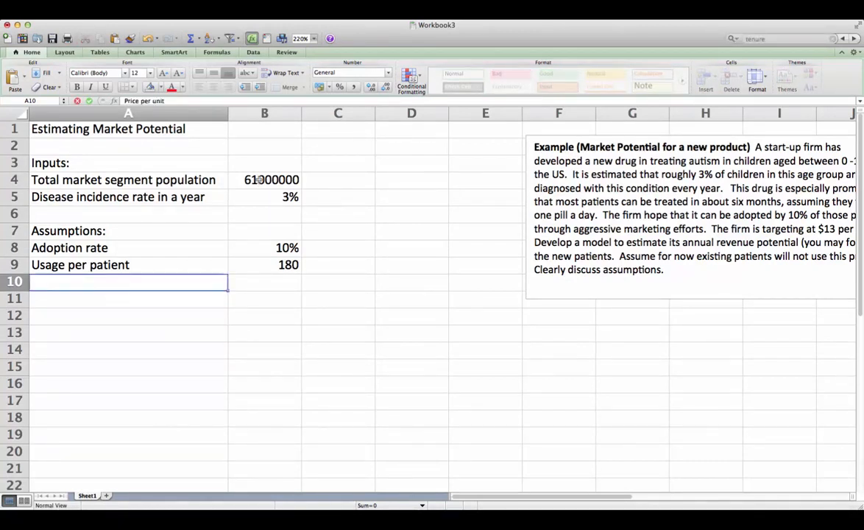
key(Tab)
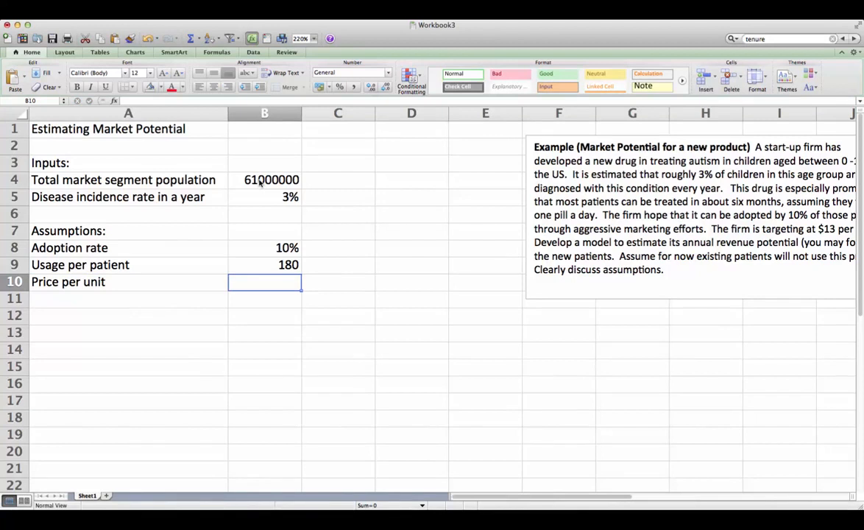
text($13)
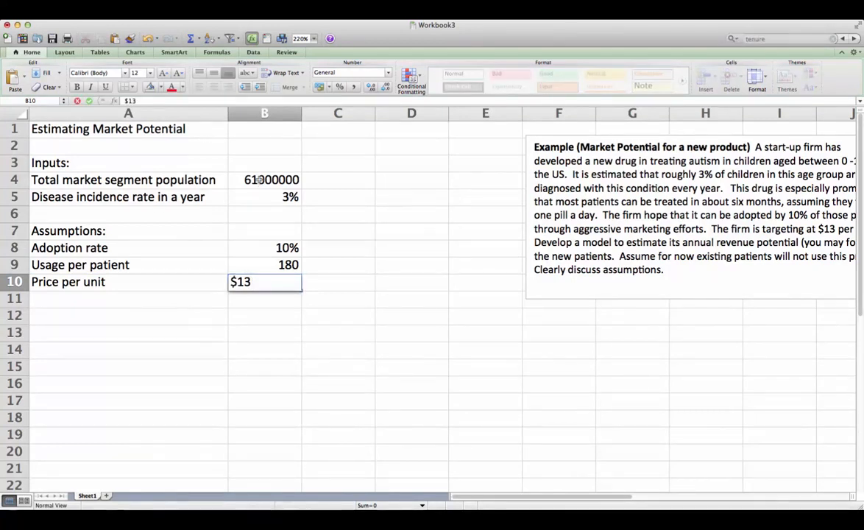
key(Return)
Step: Add the section heading "Model:" in A12, leaving row 11 blank
key(Down)
key(Left)
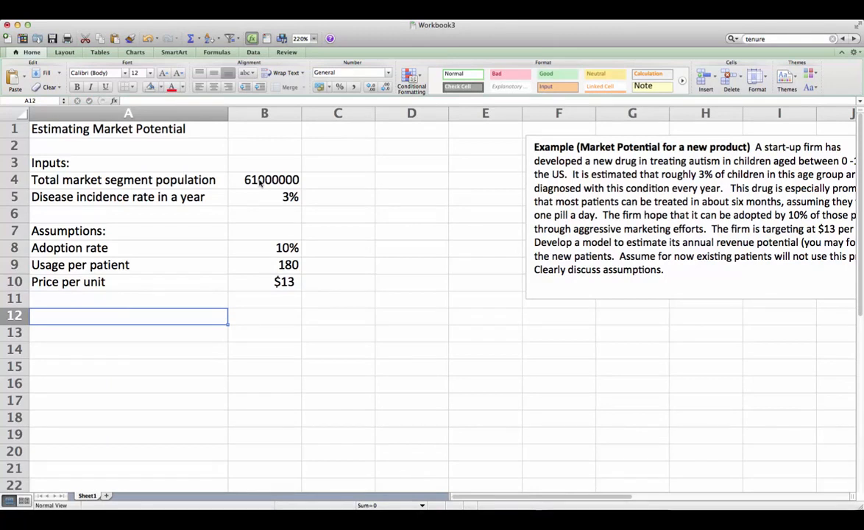
text(Model:)
key(Return)
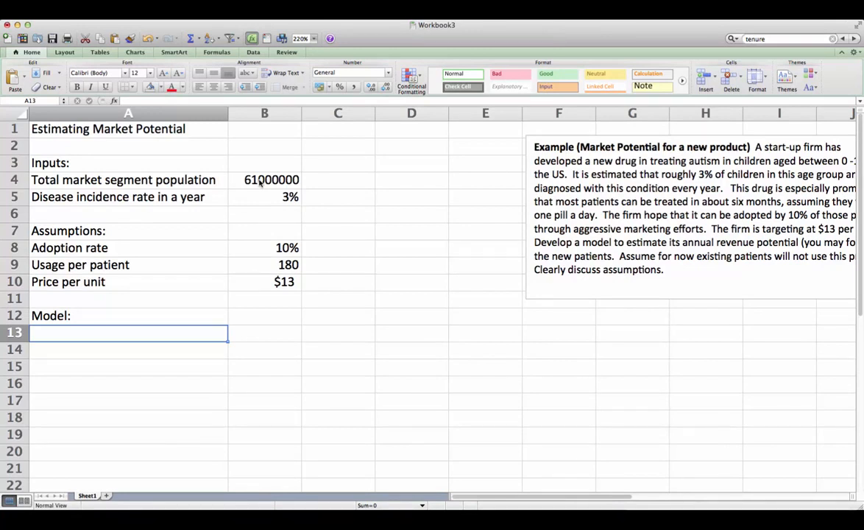
Step: Add the label "Annual diagnosed population" in A13, directly under the Model heading
key(Return)
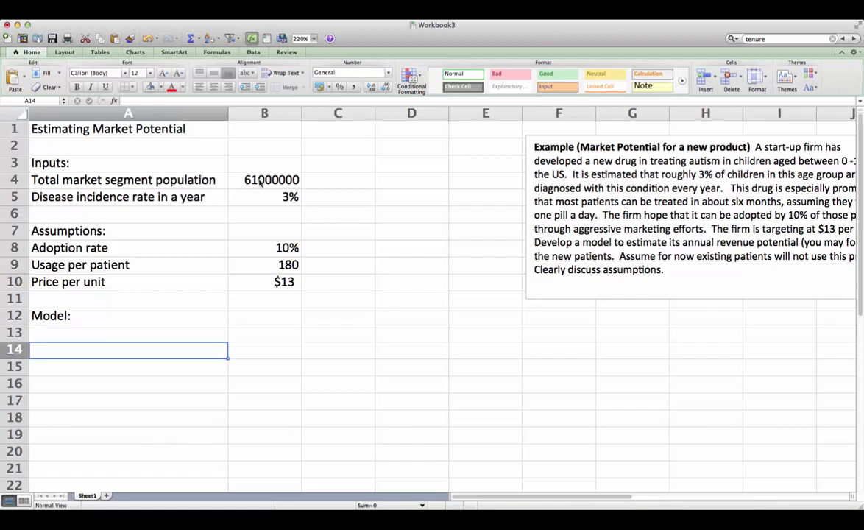
key(Up)
text(Annual)
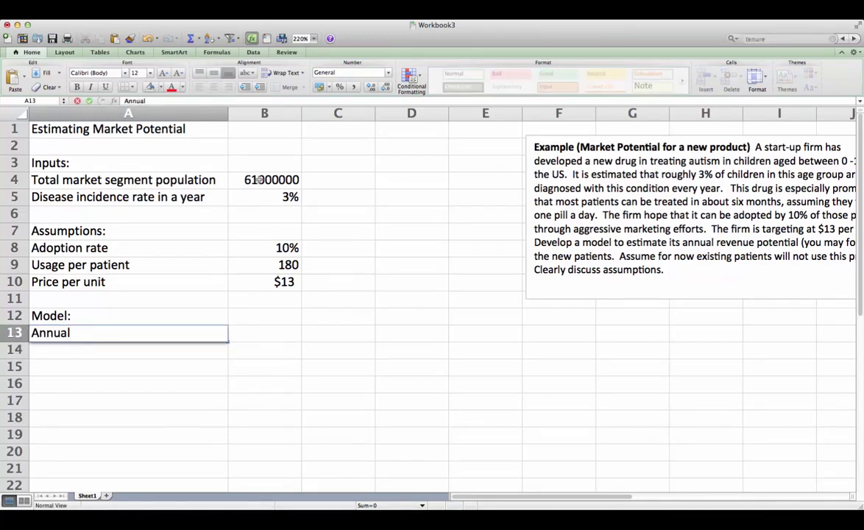
text( diagnosed)
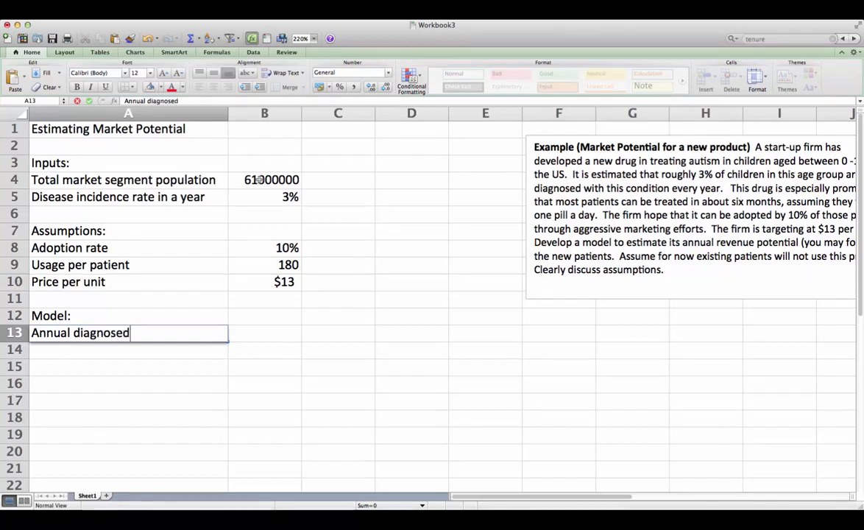
text( population)
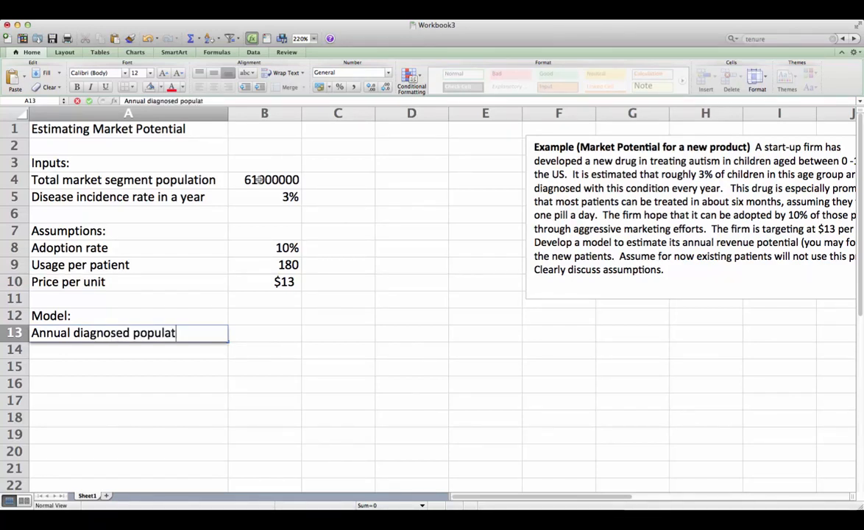
key(Tab)
key(Up)
key(Up)
key(Up)
key(Up)
key(Up)
key(Up)
key(Up)
key(Up)
key(Up)
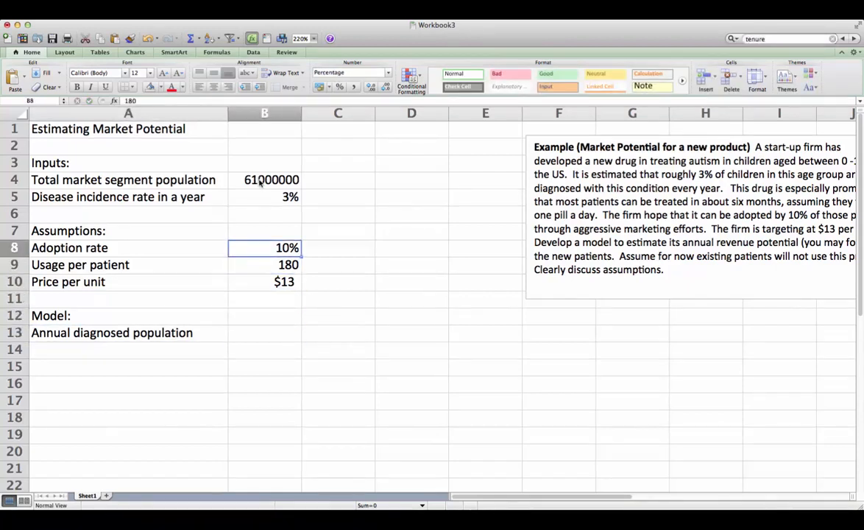
text(=)
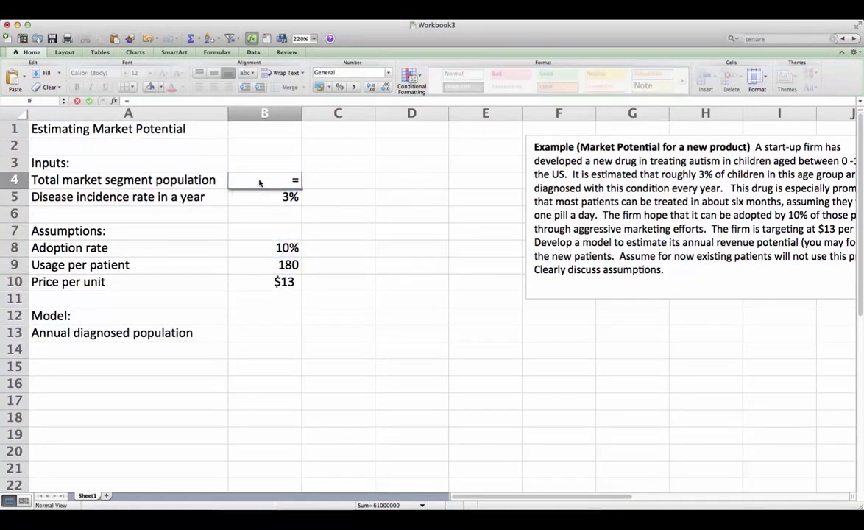
key(Escape)
key(Down)
key(Down)
key(Down)
key(Down)
key(Down)
key(Down)
key(Down)
key(Down)
key(Down)
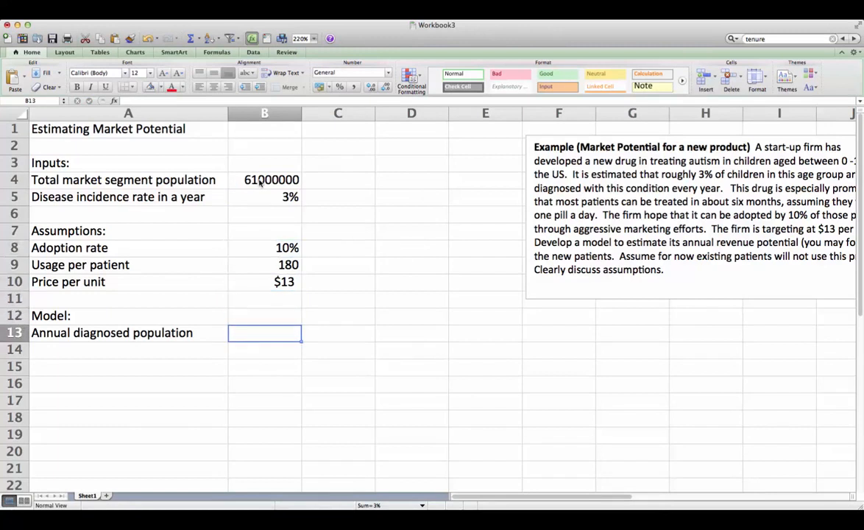
Step: Calculate the annual diagnosed population in B13 as segment population times incidence rate with the formula =B4*B5
text(=)
click(259, 184)
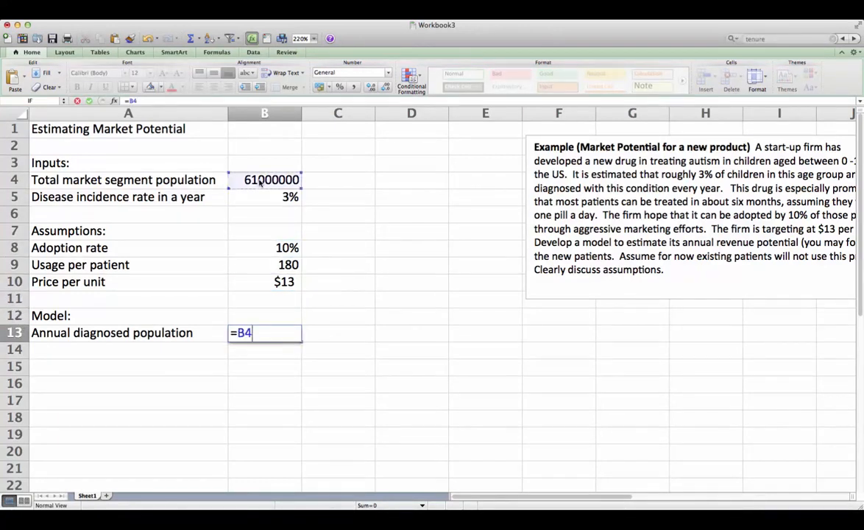
text(*)
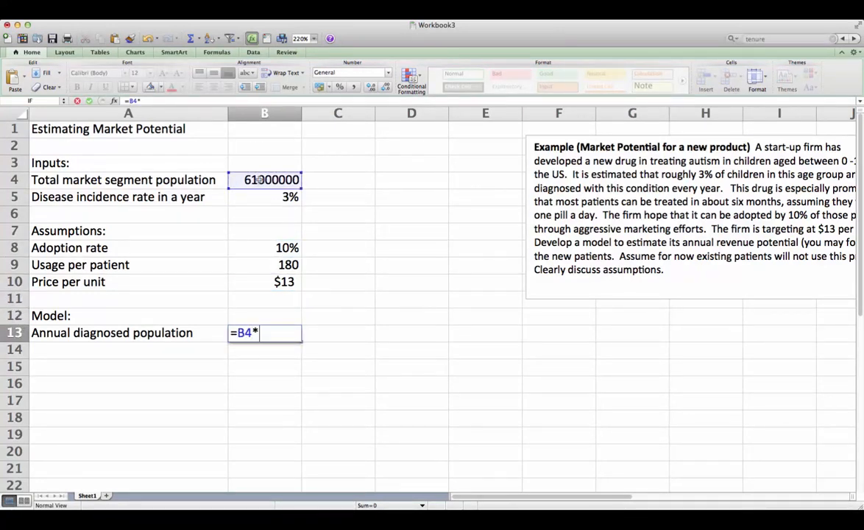
click(269, 195)
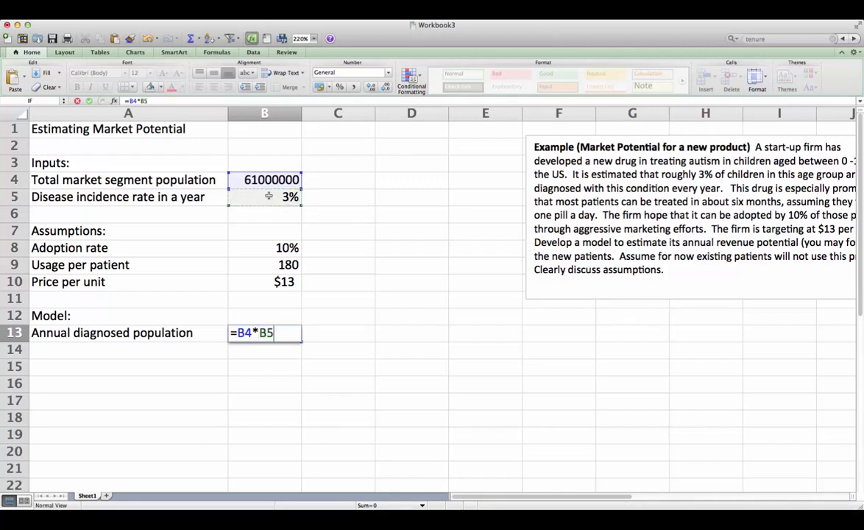
key(Return)
Step: Add the label "Annual adoption population" in A14
key(Left)
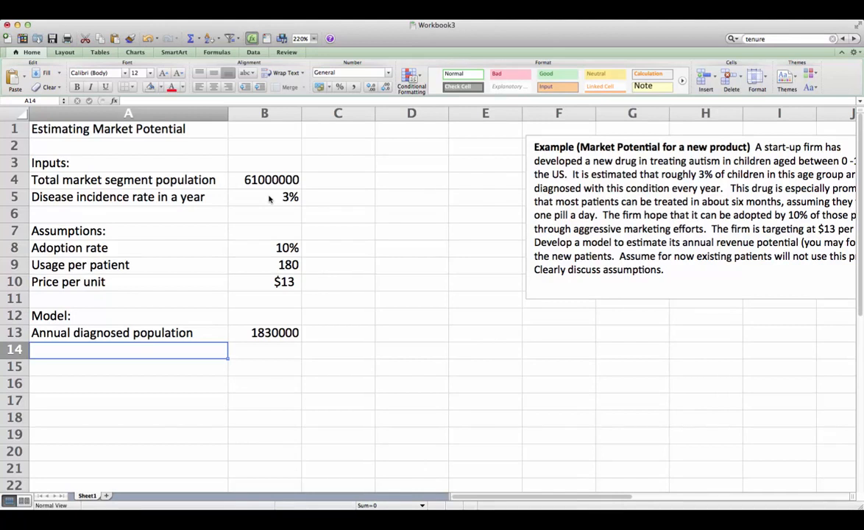
text(a)
key(BackSpace)
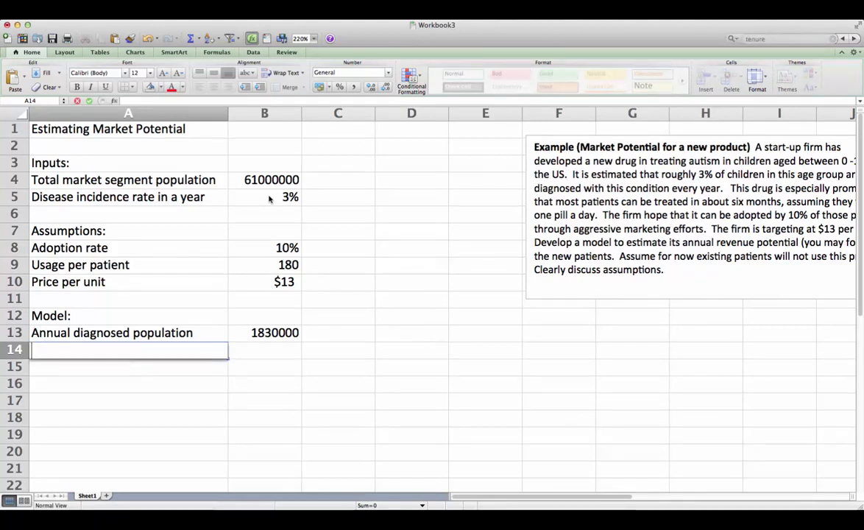
text(Annual )
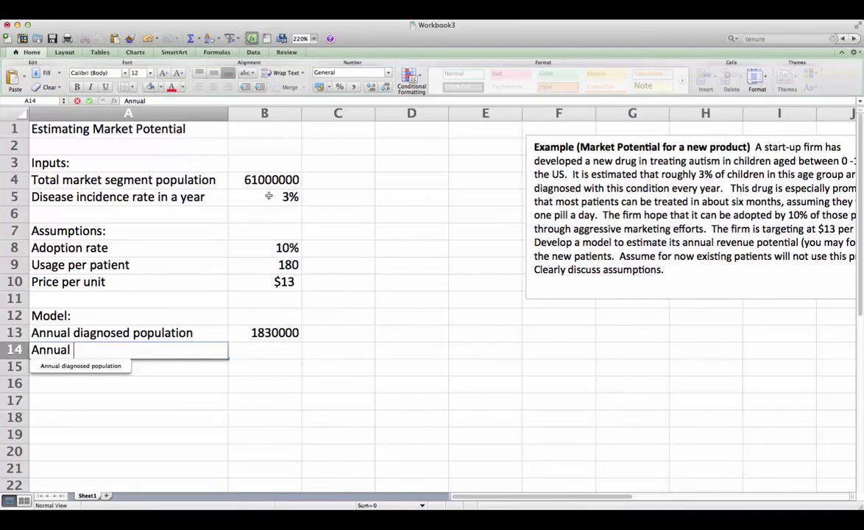
text(adoption )
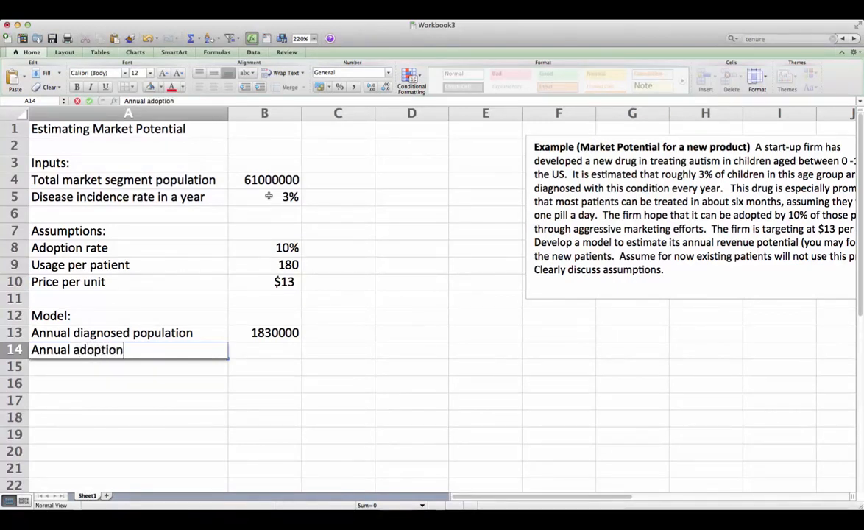
text(population)
key(Tab)
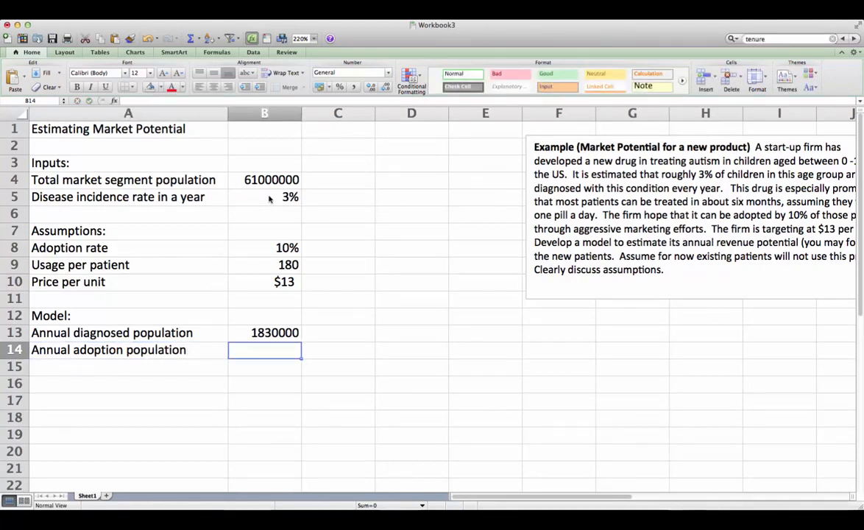
Step: Calculate the annual adoption population in B14 as diagnosed population times adoption rate with the formula =B13*B8
key(Up)
key(Down)
text(=)
key(Up)
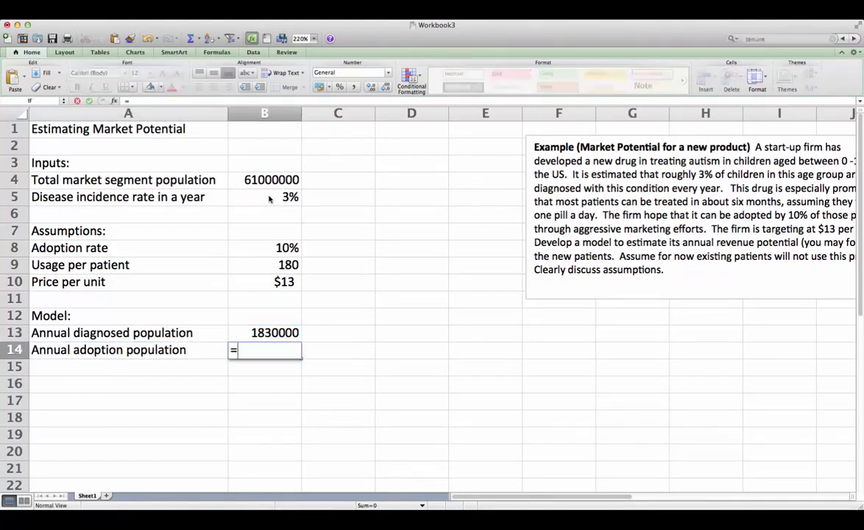
text(*)
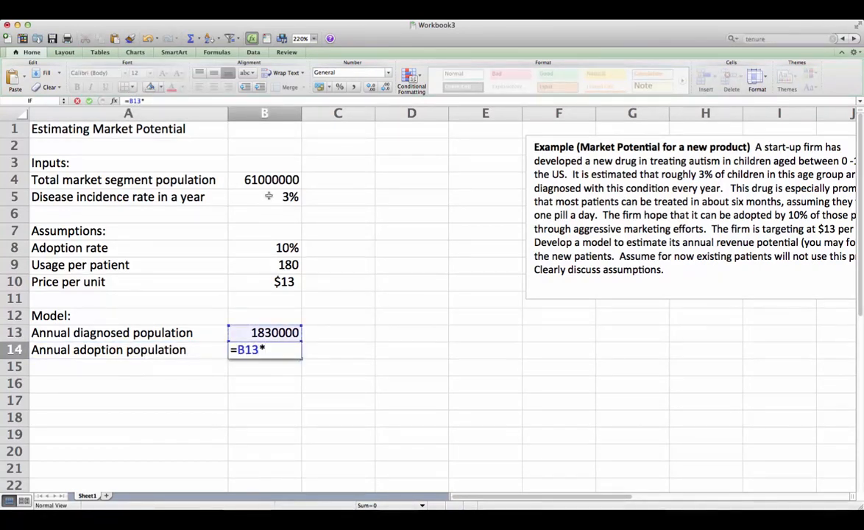
key(Up)
key(Up)
key(Up)
key(Up)
key(Up)
key(Up)
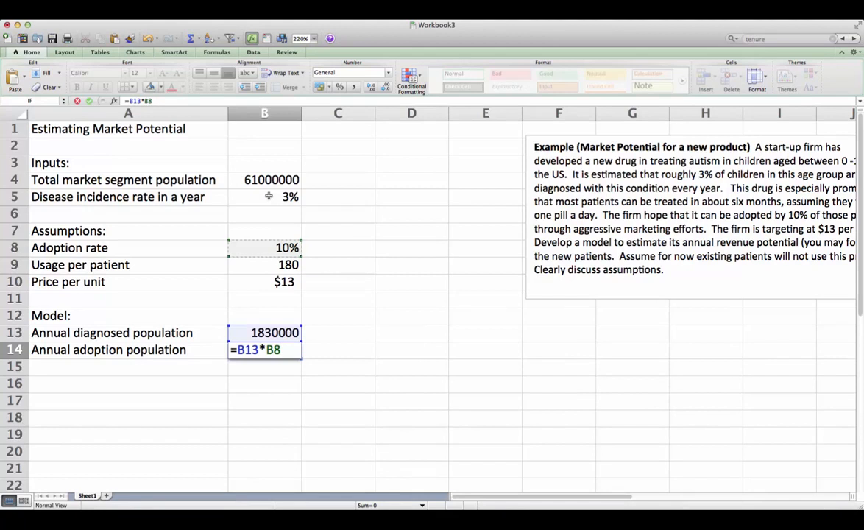
key(Return)
Step: Add the label "Total annual units demand" in A15
key(Left)
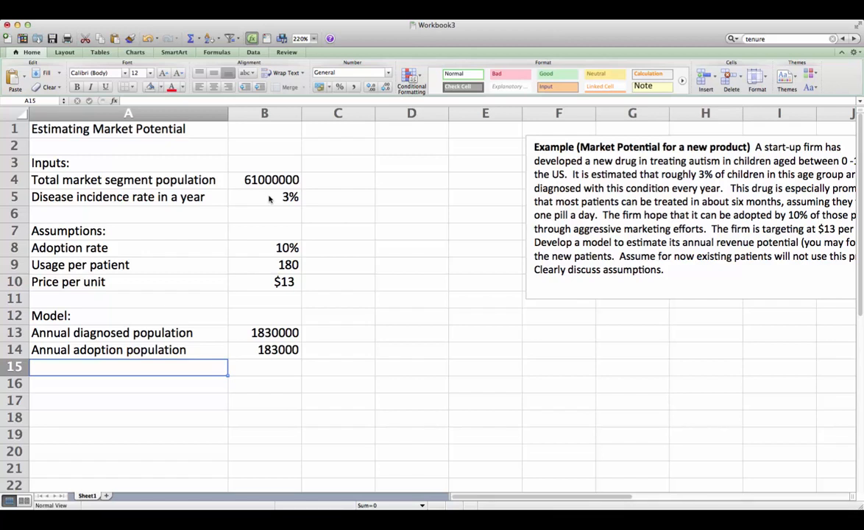
text(To)
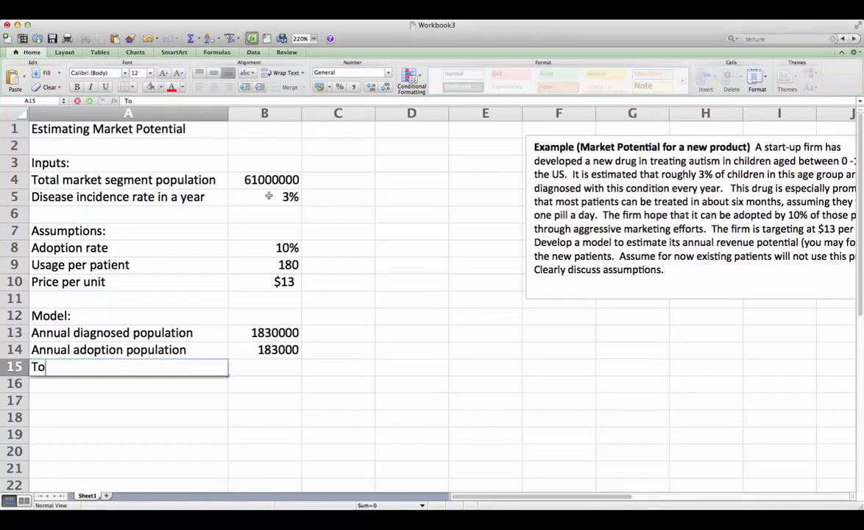
text(tal annual)
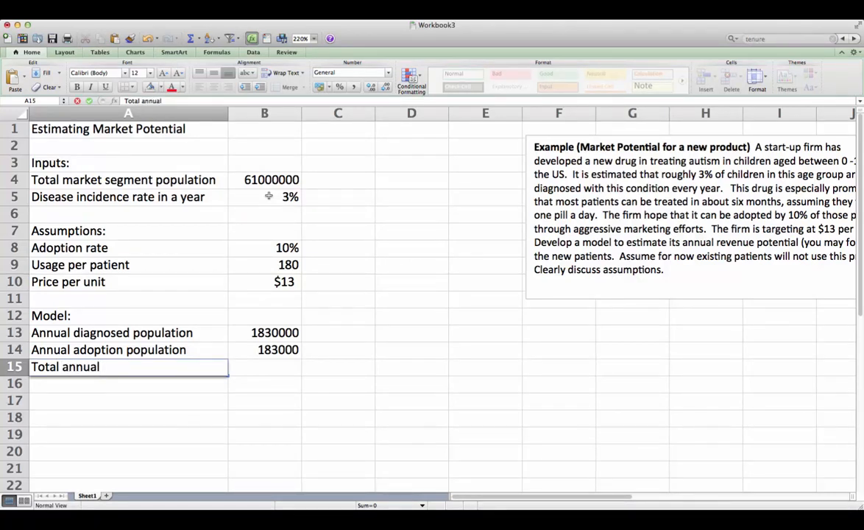
text( units demand)
key(Tab)
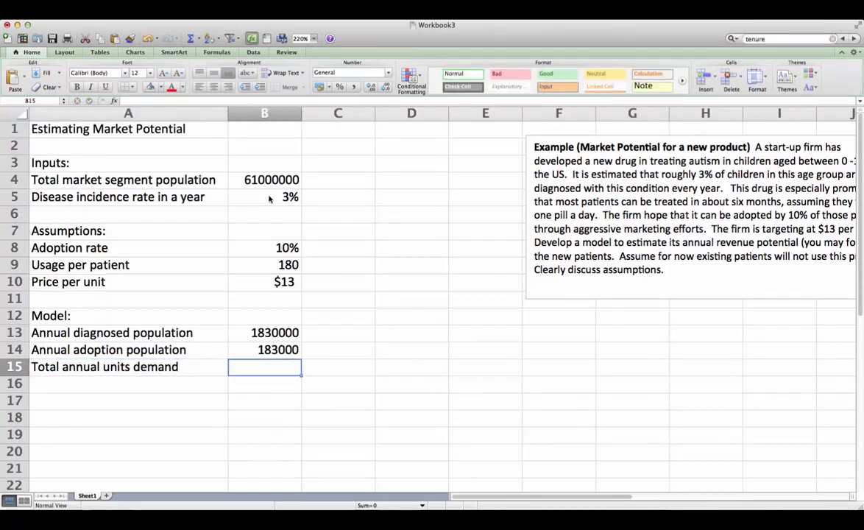
Step: Calculate the total annual units demand in B15 as adoption population times usage per patient with the formula =B14*B9
text(=)
key(Up)
text(*)
key(Up)
key(Up)
key(Up)
key(Up)
key(Up)
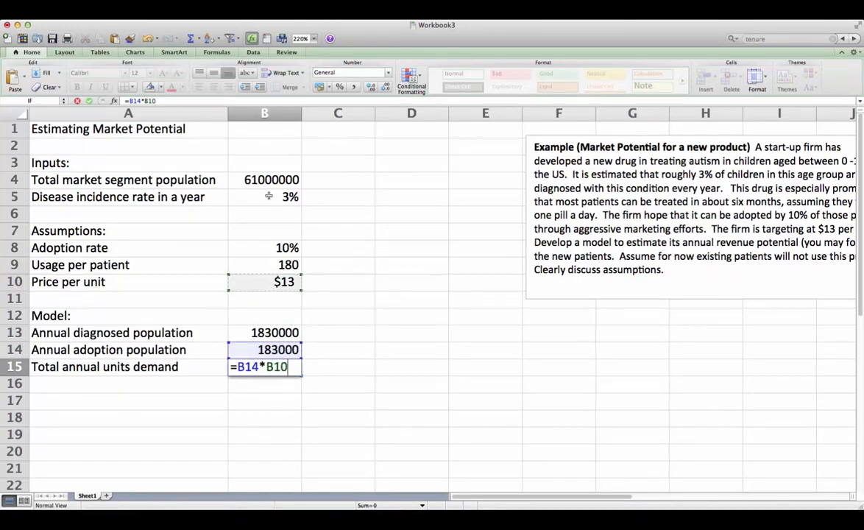
key(Up)
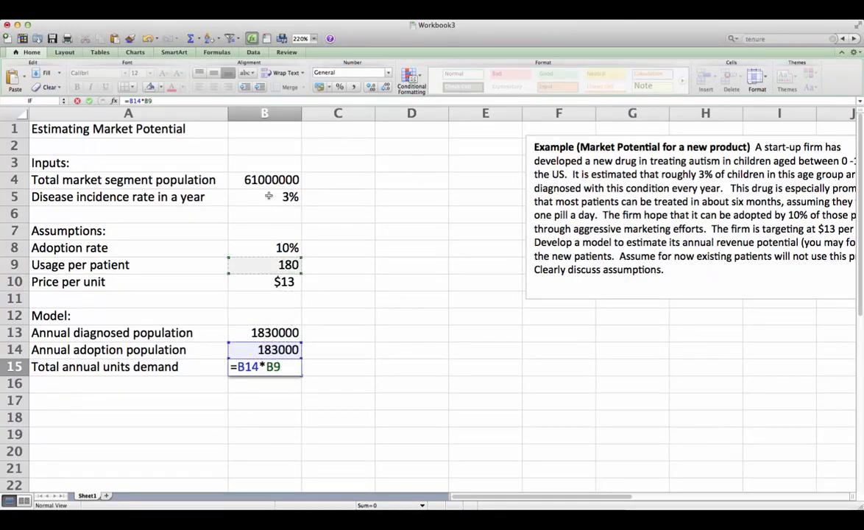
key(Return)
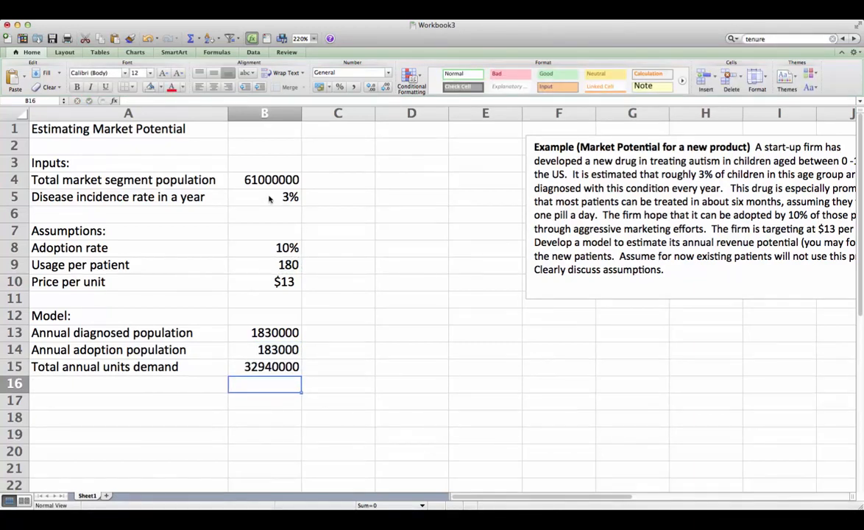
Step: Add the section heading "Output:" in A17 and the label "Total annual revenue" in A18
key(Up)
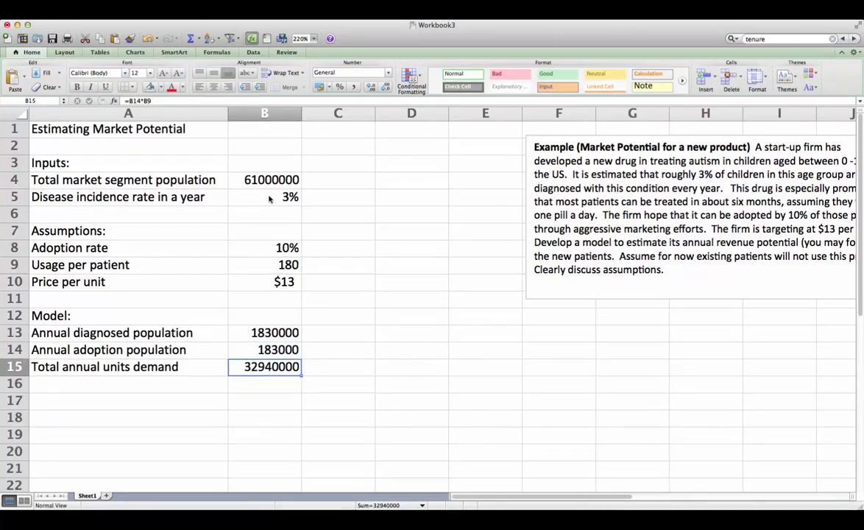
key(Down)
key(Down)
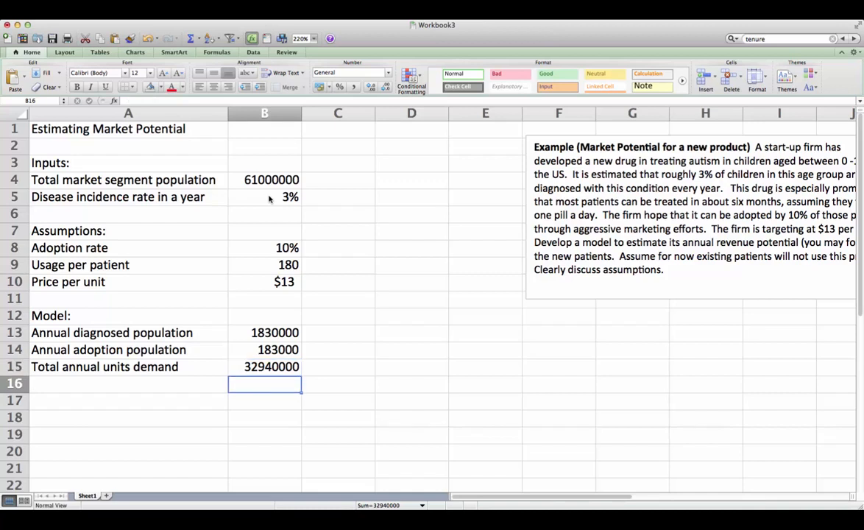
key(Left)
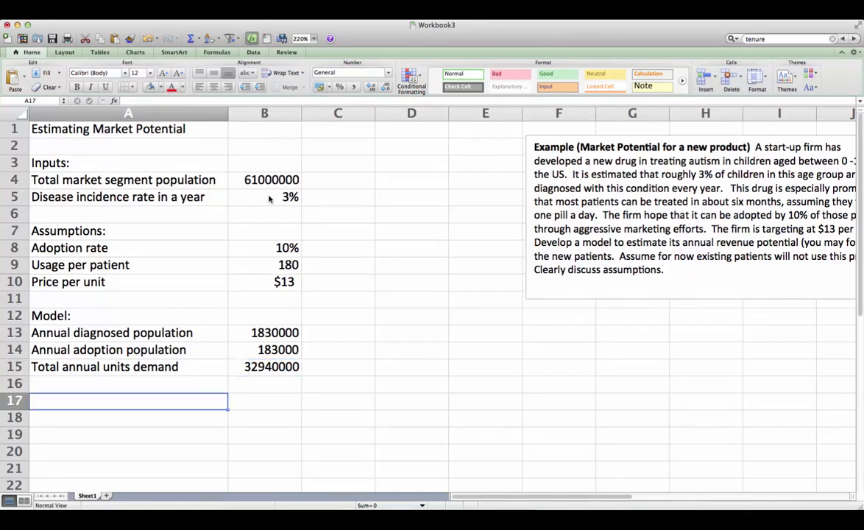
text(Output:)
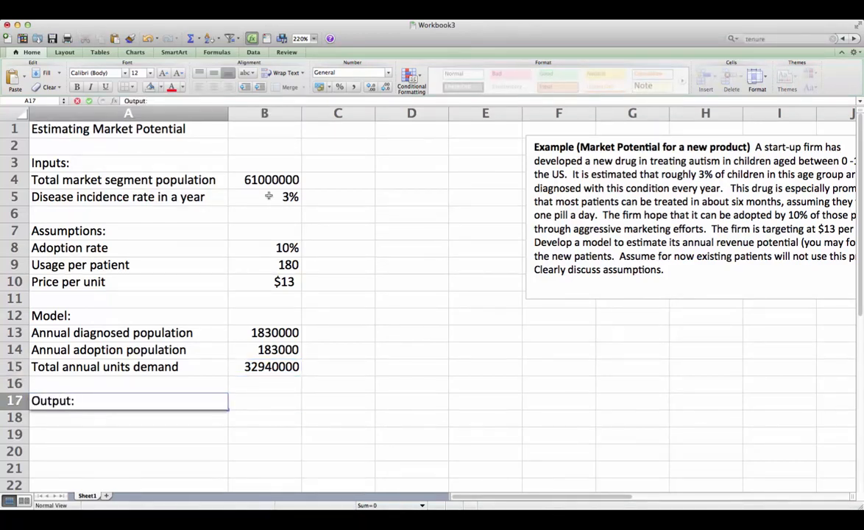
key(Return)
text(Tota)
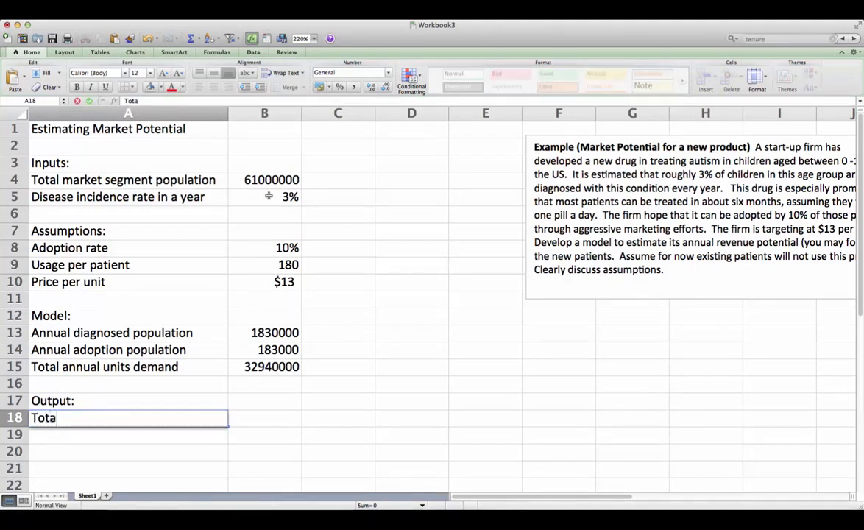
text(l a)
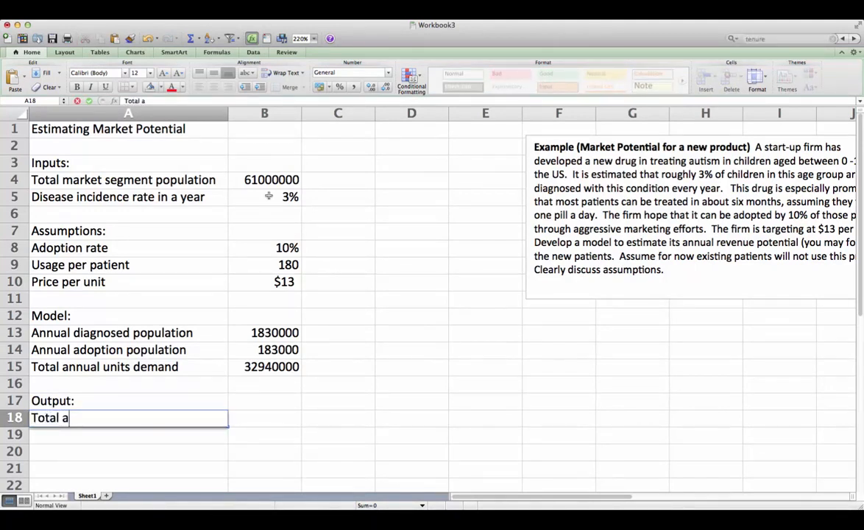
text(nnual revenue)
key(Tab)
Step: Calculate the total annual revenue in B18 as annual units demand times price per unit with the formula =B15*B10
text(=)
key(Up)
key(Up)
key(Up)
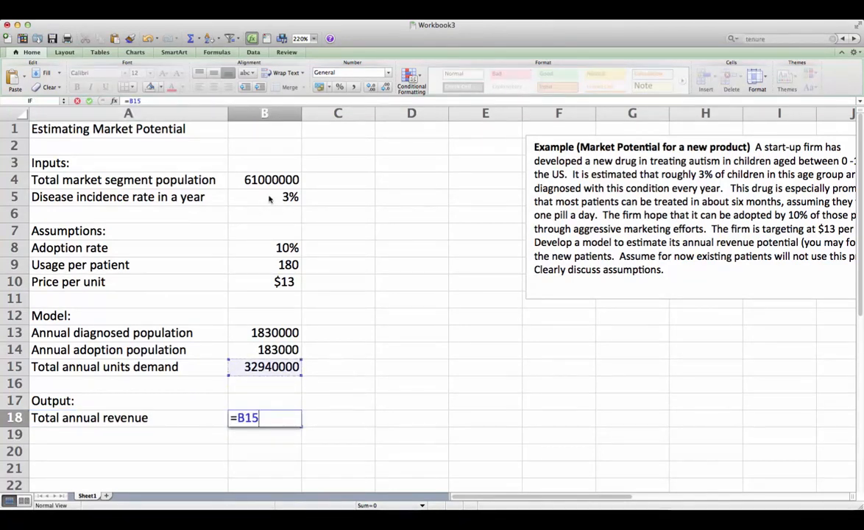
text(*)
key(Up)
key(Up)
key(Up)
key(Up)
key(Up)
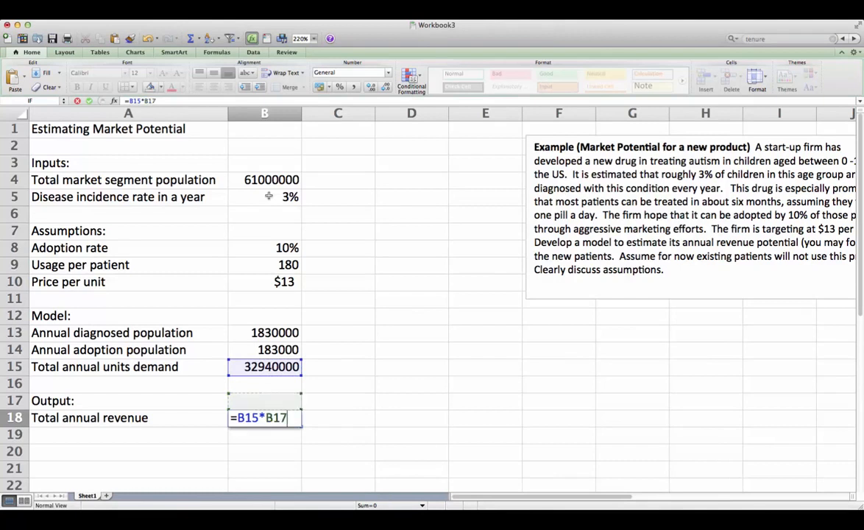
key(Up)
key(Up)
key(Up)
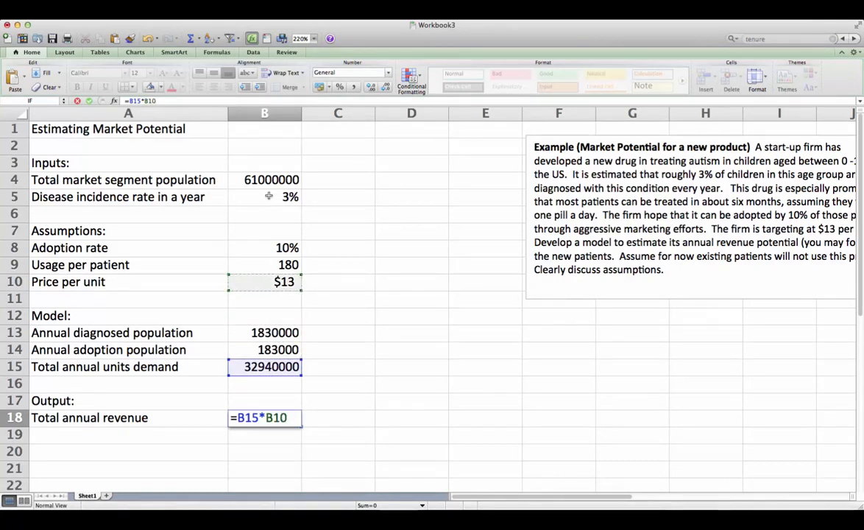
key(Return)
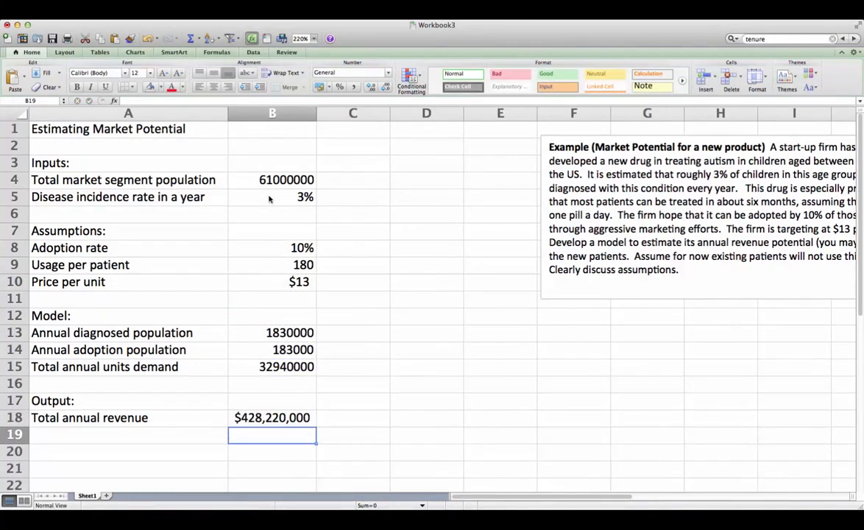